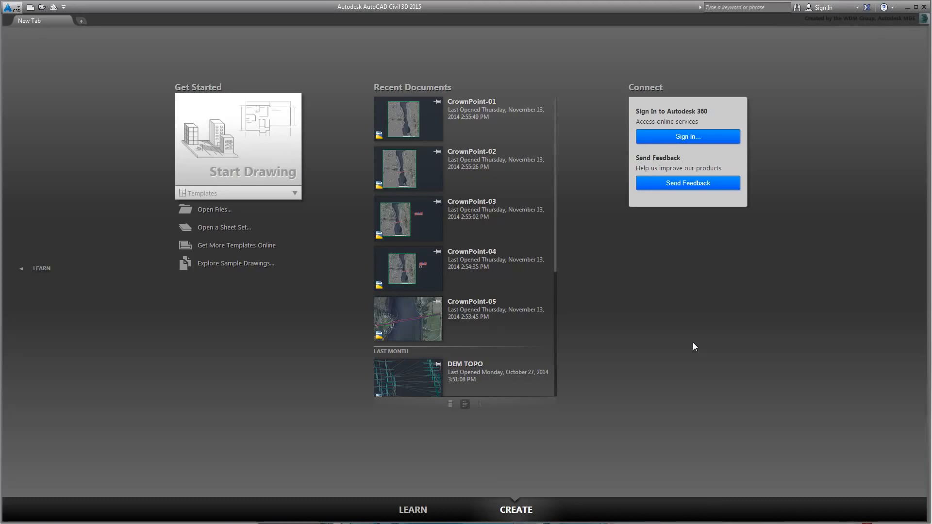
Step: Close the New Tab start page and exit Civil 3D 2015
left_click(923, 7)
left_click(923, 7)
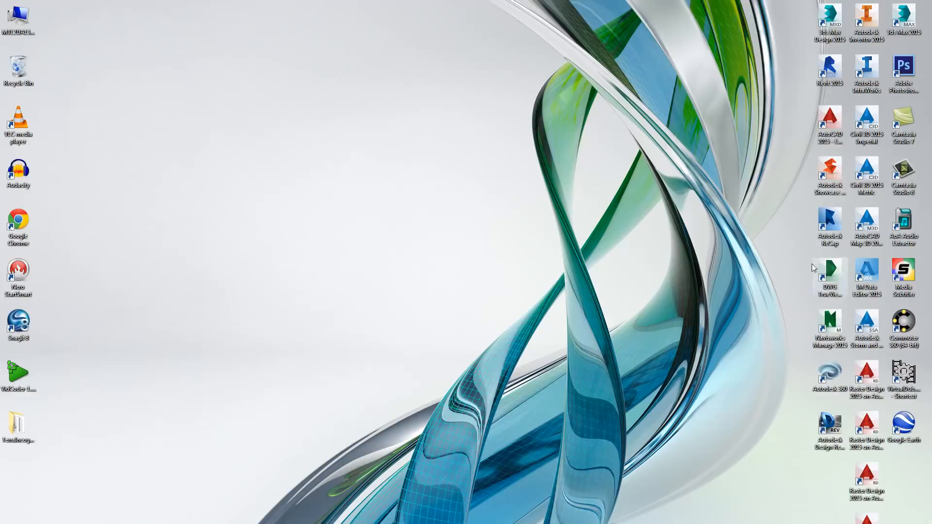
Step: Launch Civil 3D 2015 Metric, start a new drawing and set its coordinate system to NAD83 New York East Zone, Meter
double_click(864, 177)
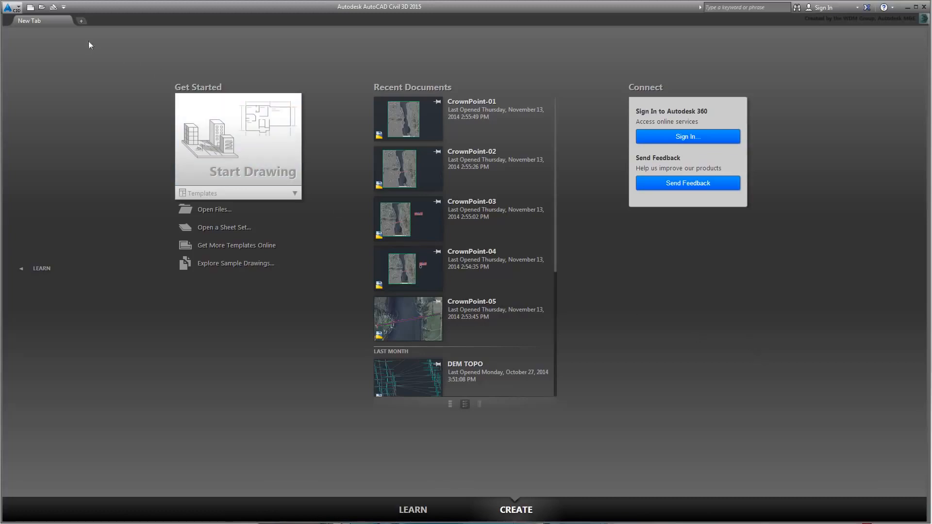
left_click(30, 8)
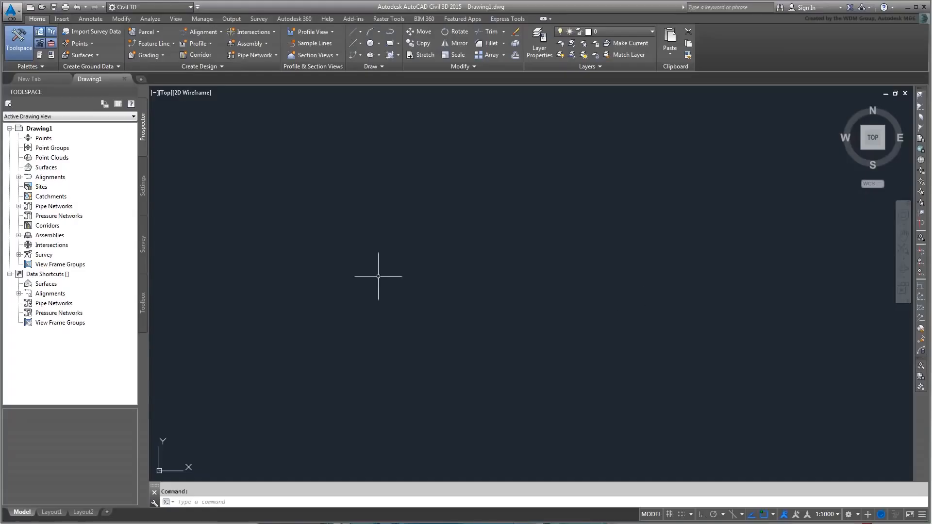
left_click(143, 187)
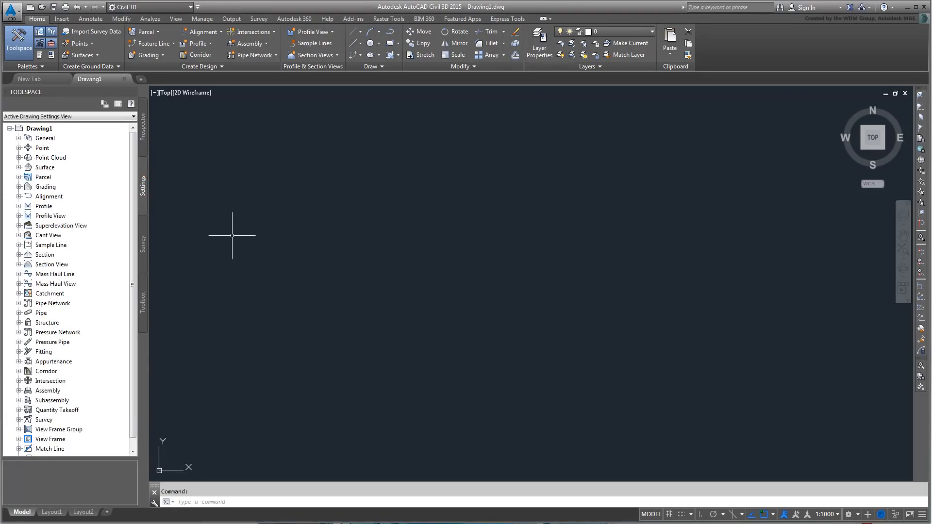
right_click(46, 130)
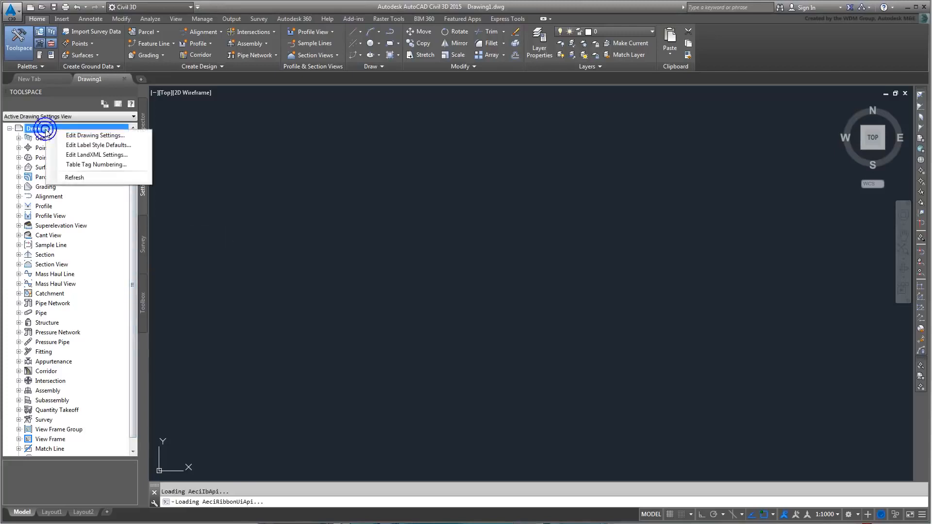
left_click(98, 137)
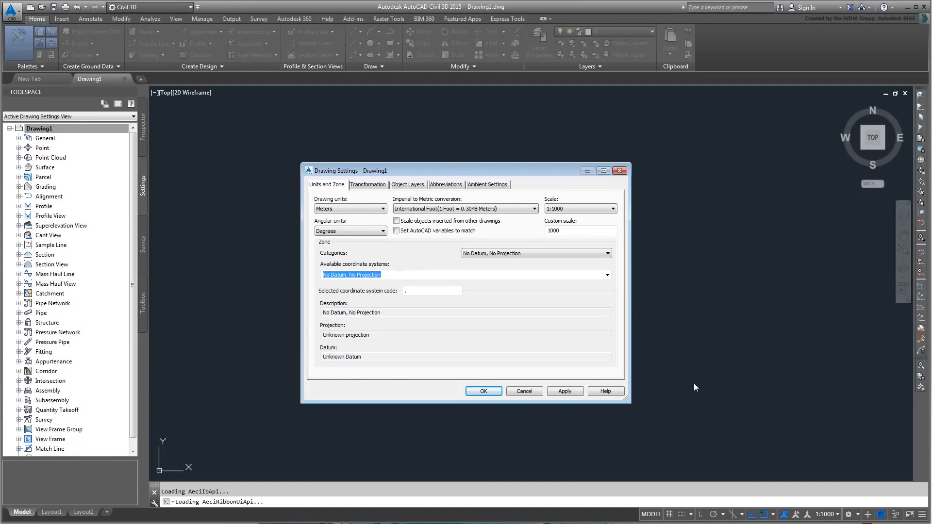
left_click(593, 253)
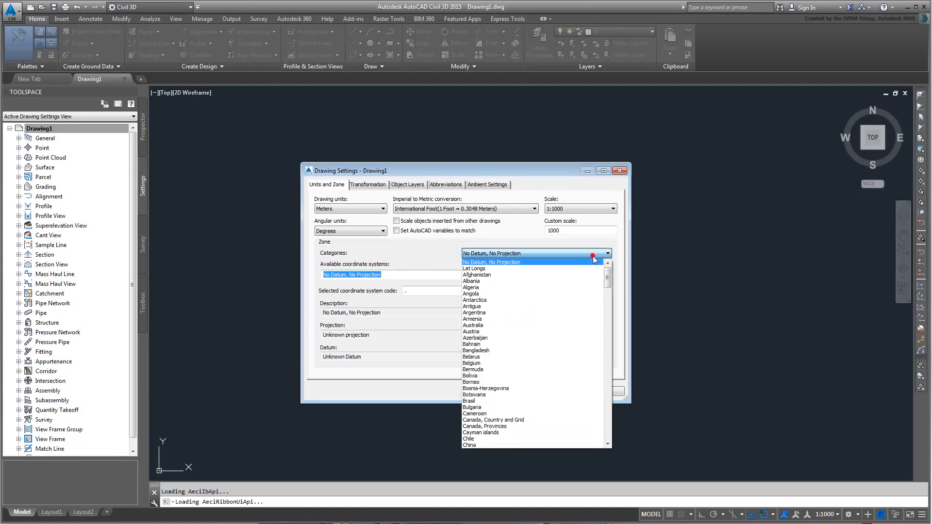
left_click_drag(607, 277, 612, 407)
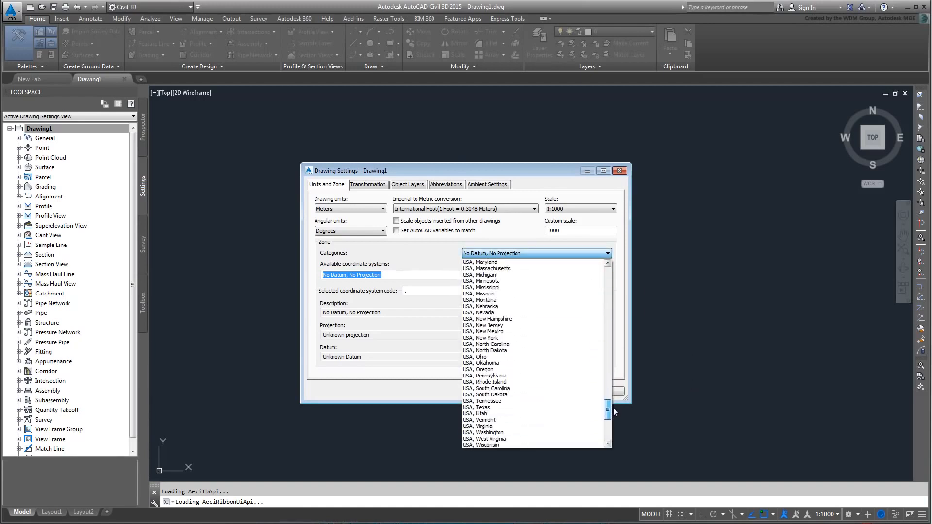
left_click(502, 337)
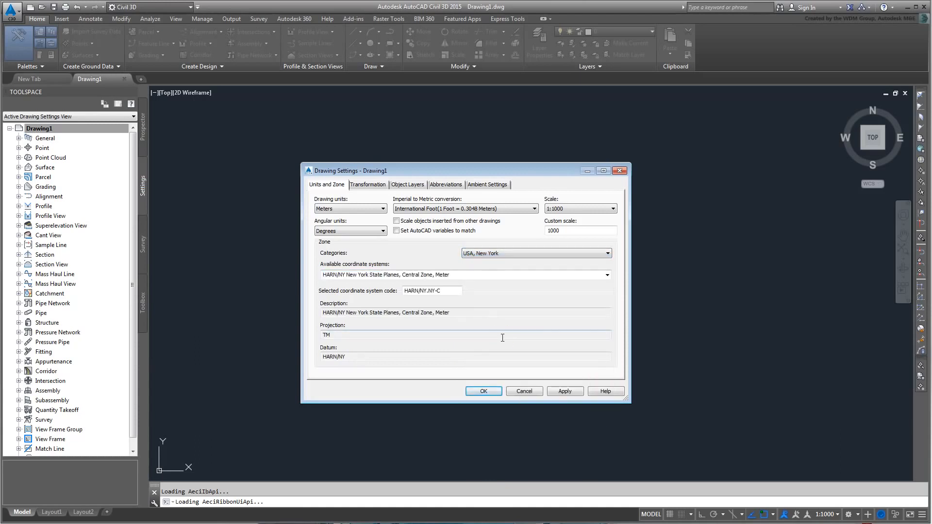
left_click(606, 275)
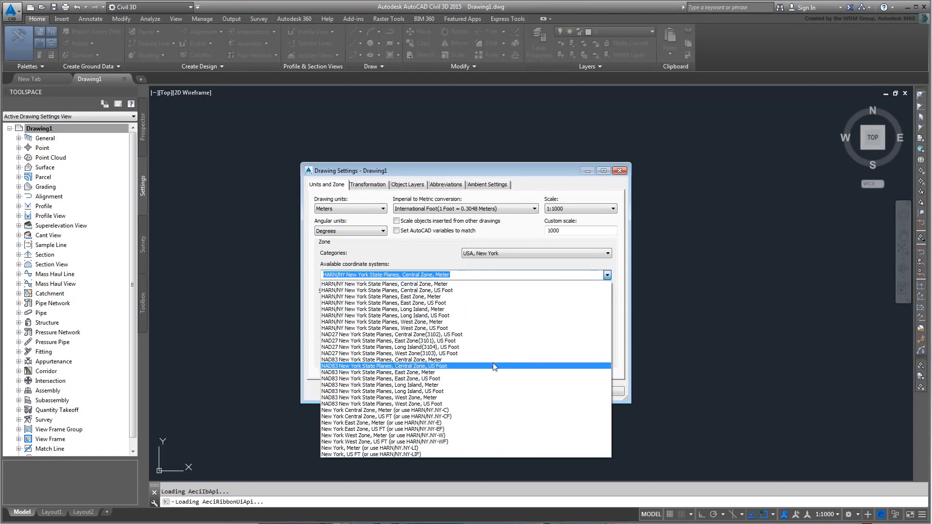
left_click(444, 372)
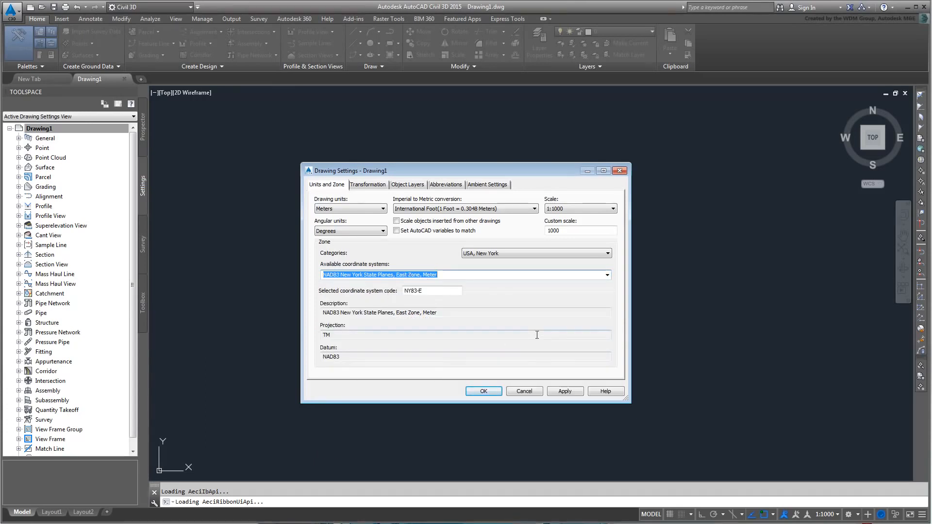
left_click(478, 392)
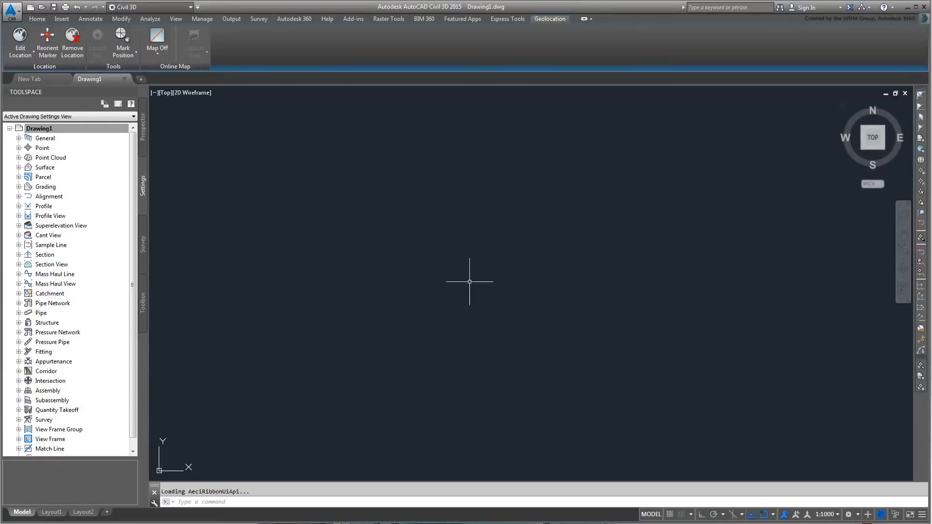
Step: Create a new TIN surface named CrownPoint-EG from Prospector's Surfaces collection
left_click(143, 133)
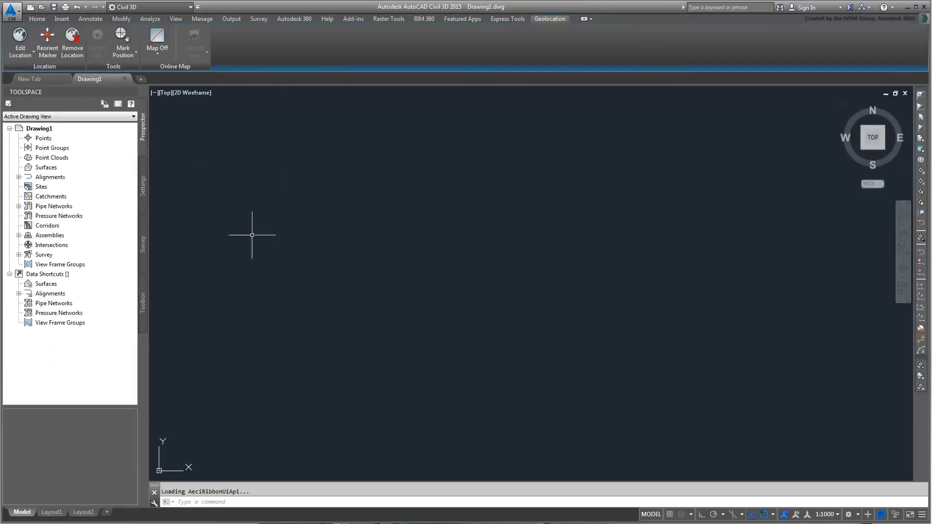
right_click(48, 168)
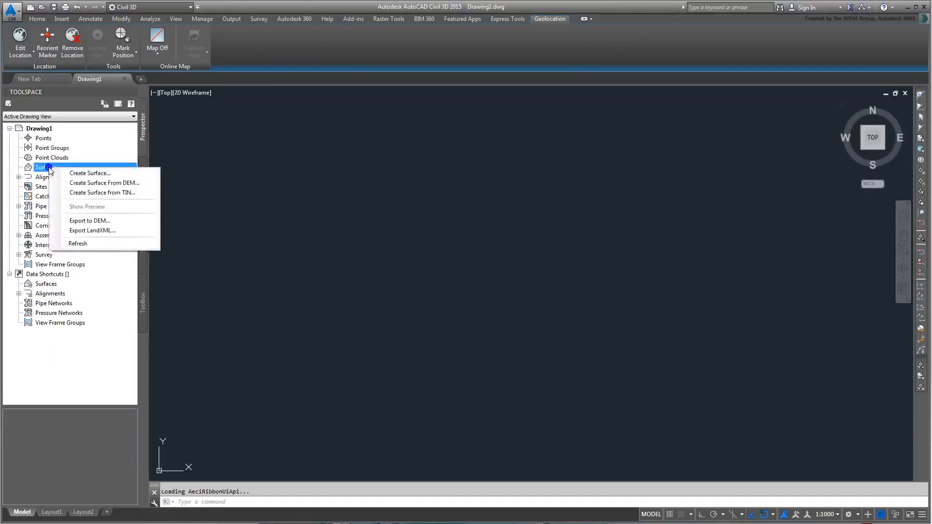
left_click(119, 173)
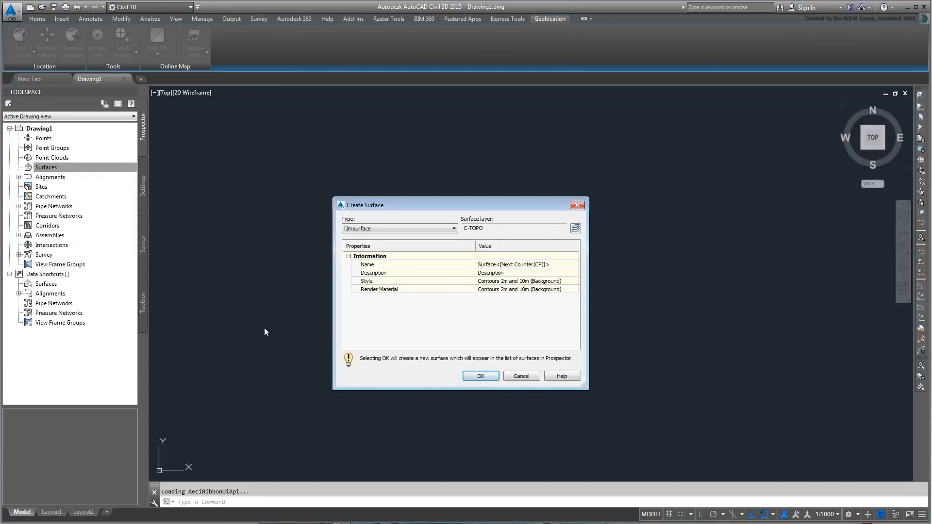
left_click(558, 264)
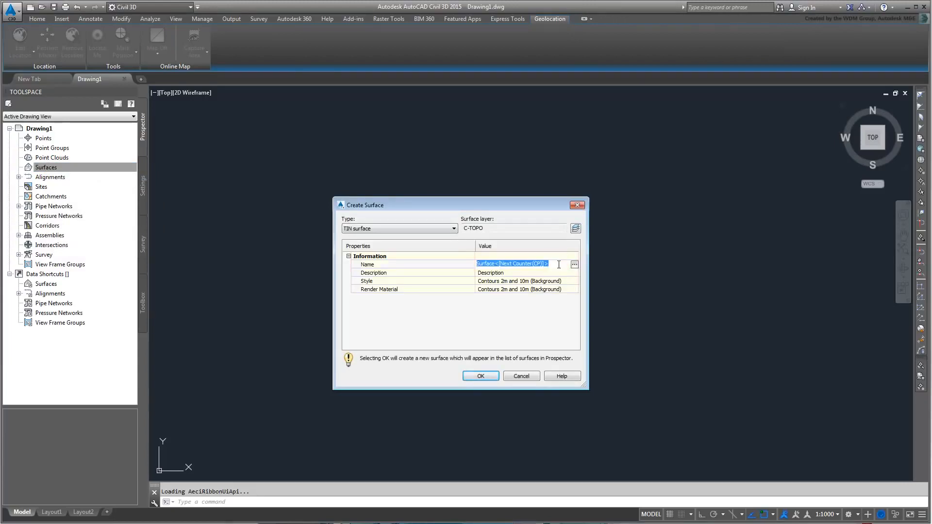
type("CrownPoi")
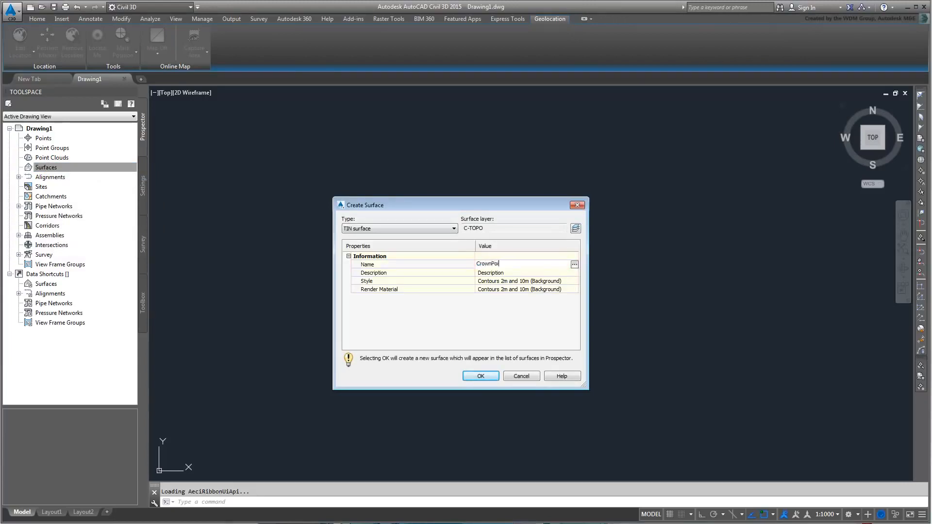
type("nt-EG")
key("Return")
left_click(480, 376)
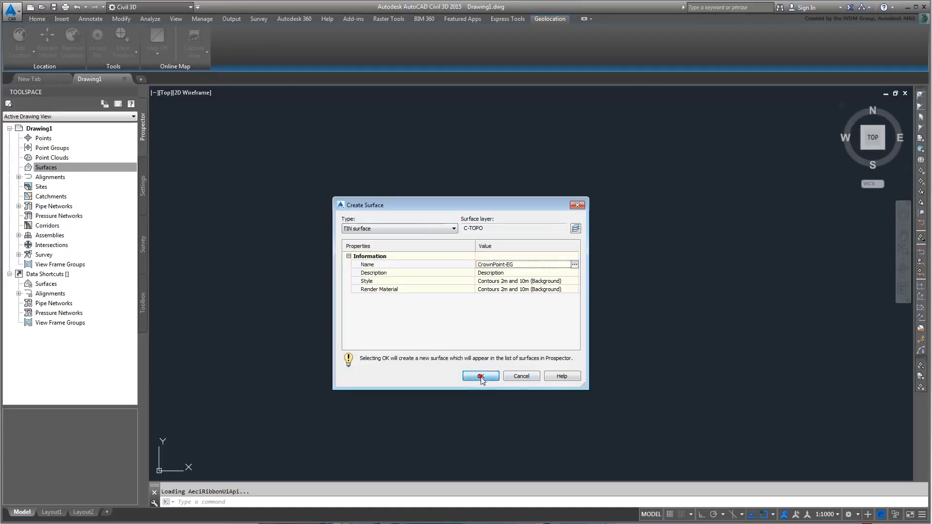
Step: Expand Surfaces > CrownPoint-EG > Definition in the Prospector tree
left_click(48, 170)
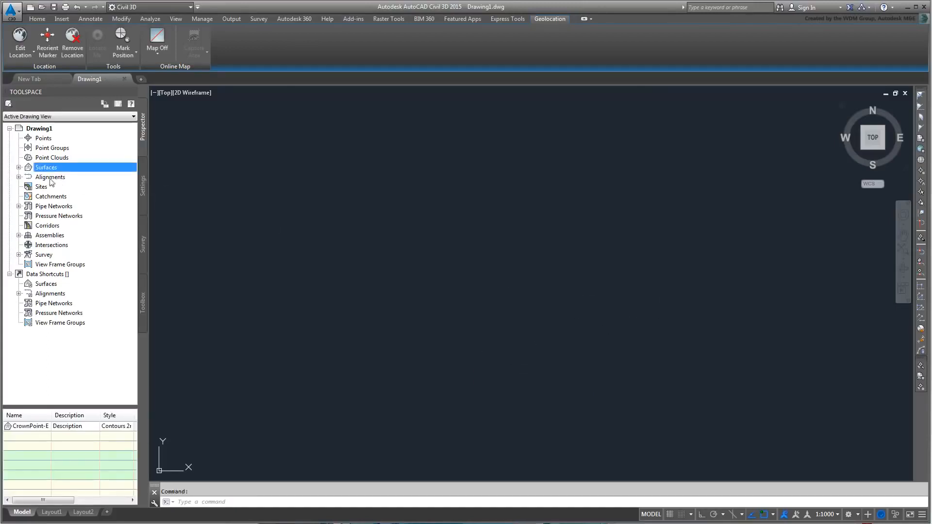
left_click(18, 168)
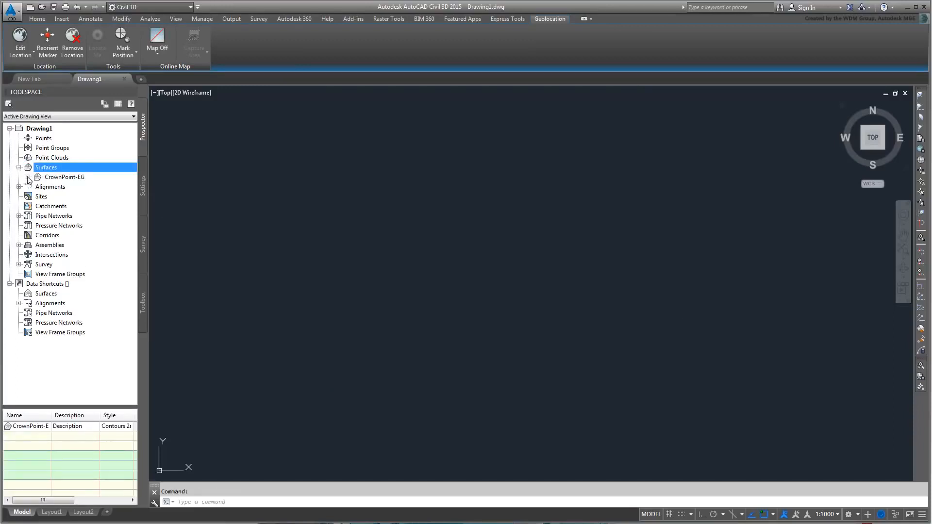
left_click(29, 177)
left_click(38, 206)
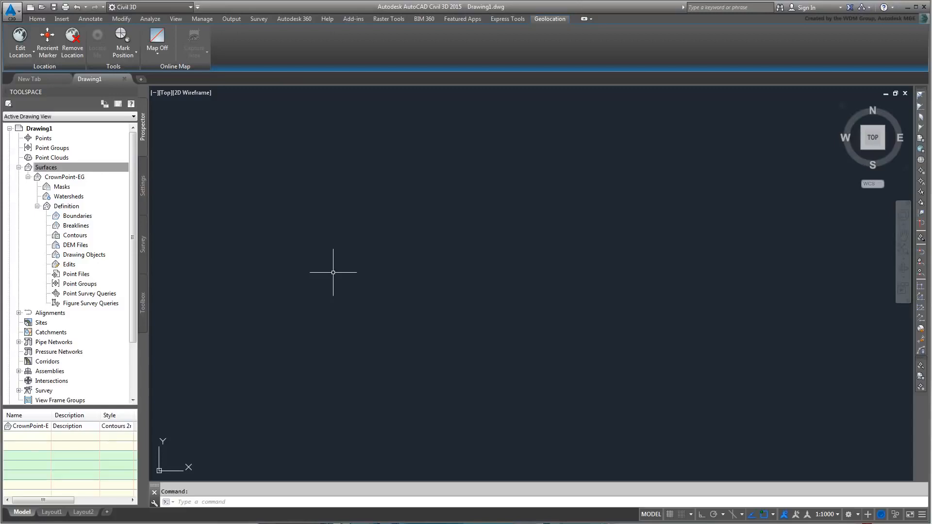
Step: Add a DEM file to the surface, choosing CrownPoint.dem from C:\C3D_to_3dsMax
right_click(71, 246)
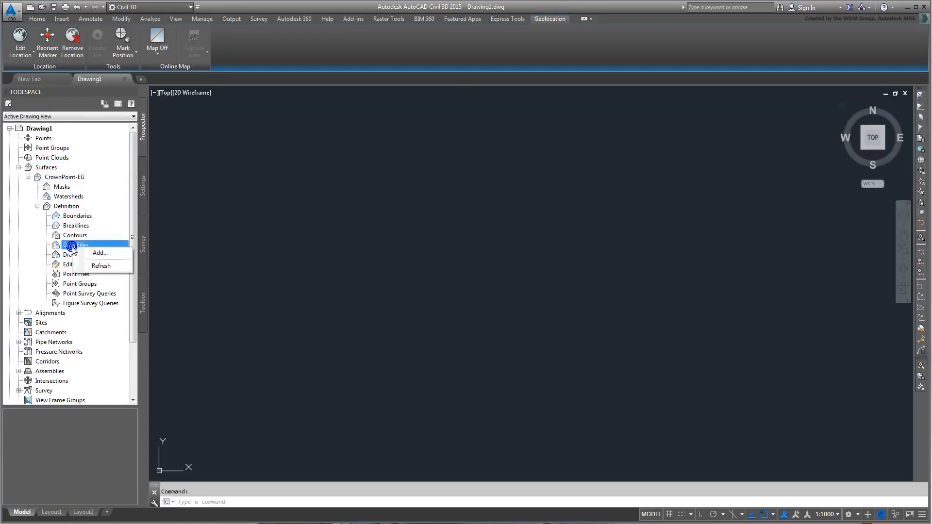
left_click(107, 254)
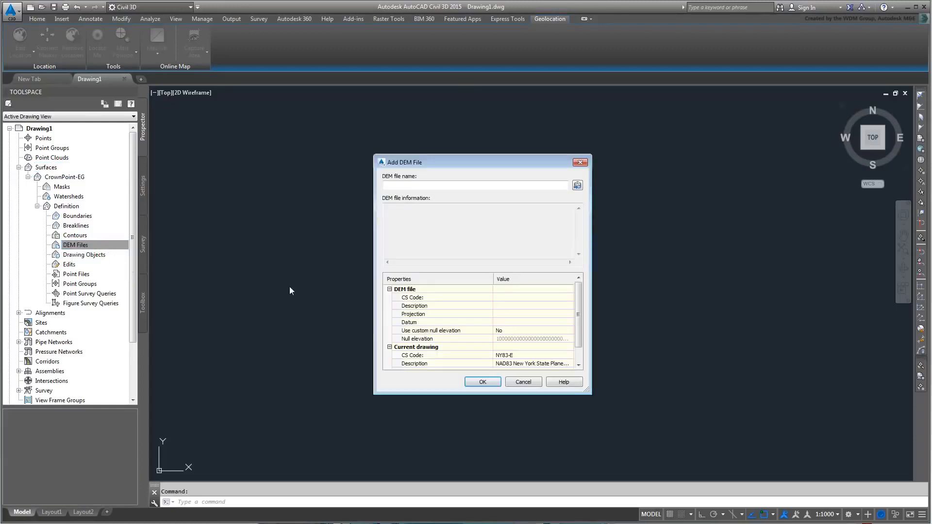
left_click(577, 185)
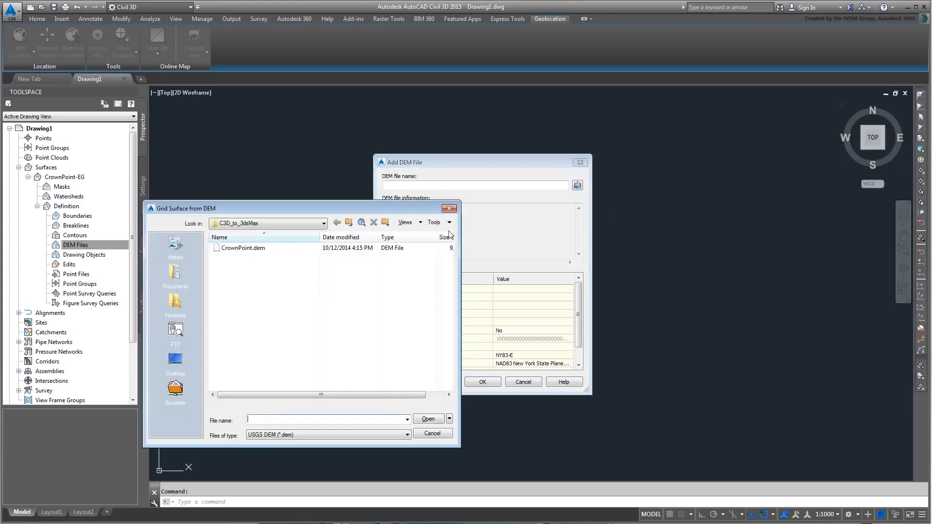
left_click(324, 224)
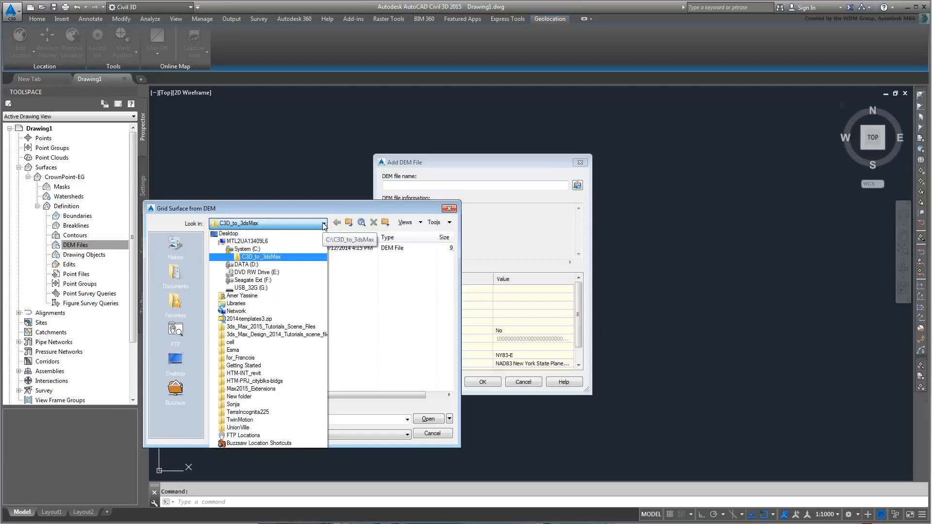
left_click(323, 224)
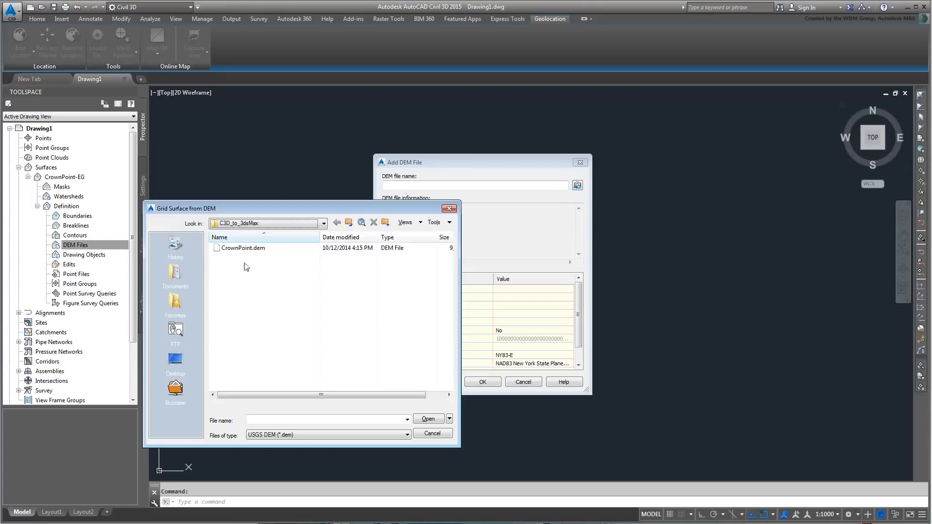
left_click(241, 248)
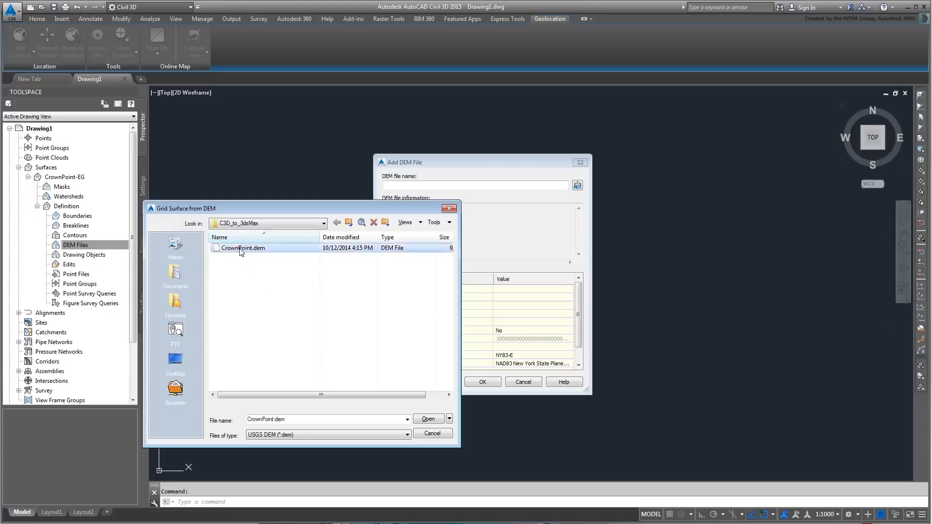
left_click(428, 418)
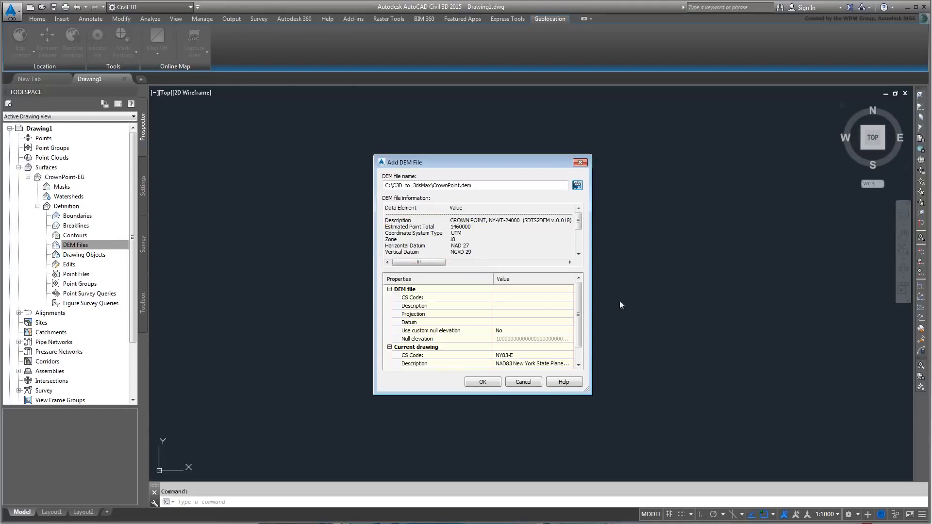
Step: Give CrownPoint.dem coordinate system UTM27-18 (UTM, NAD27, Zone 18, Meter) and finish adding it
left_click(541, 297)
left_click(543, 299)
left_click(569, 298)
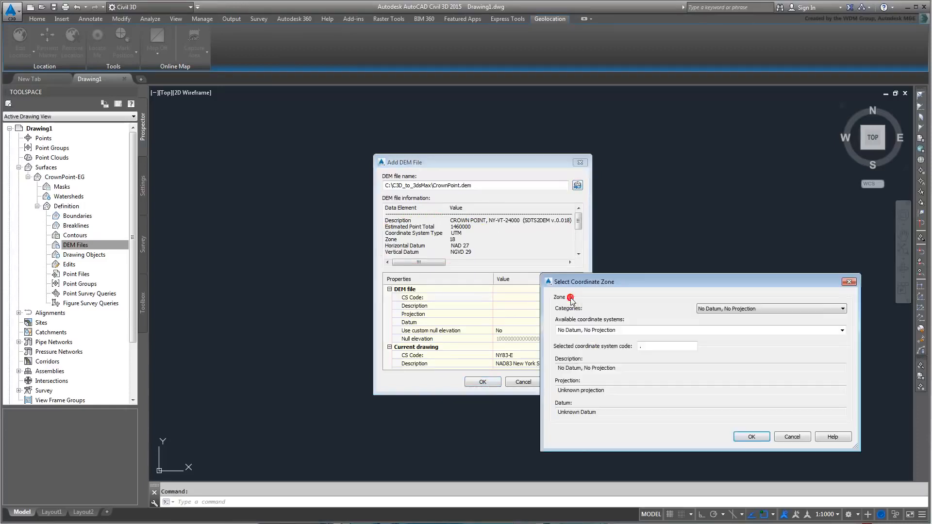
left_click_drag(634, 280, 682, 223)
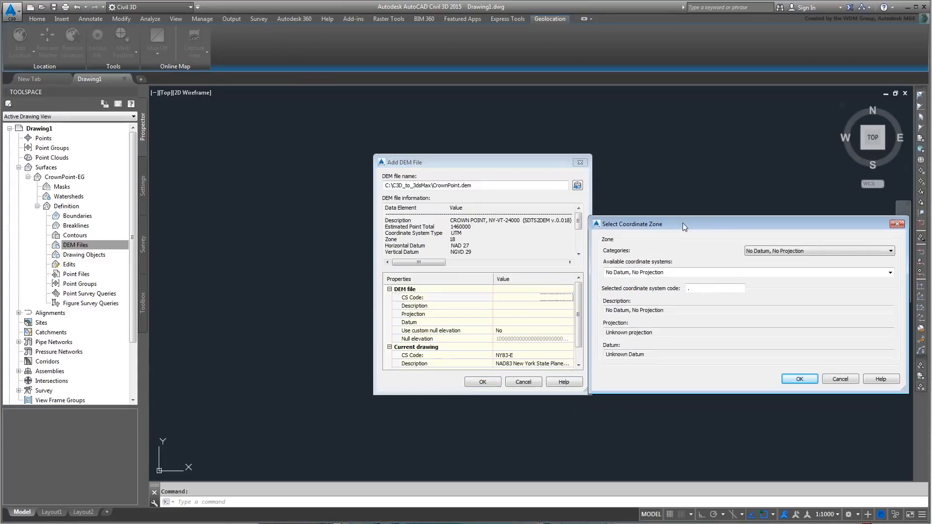
left_click(891, 251)
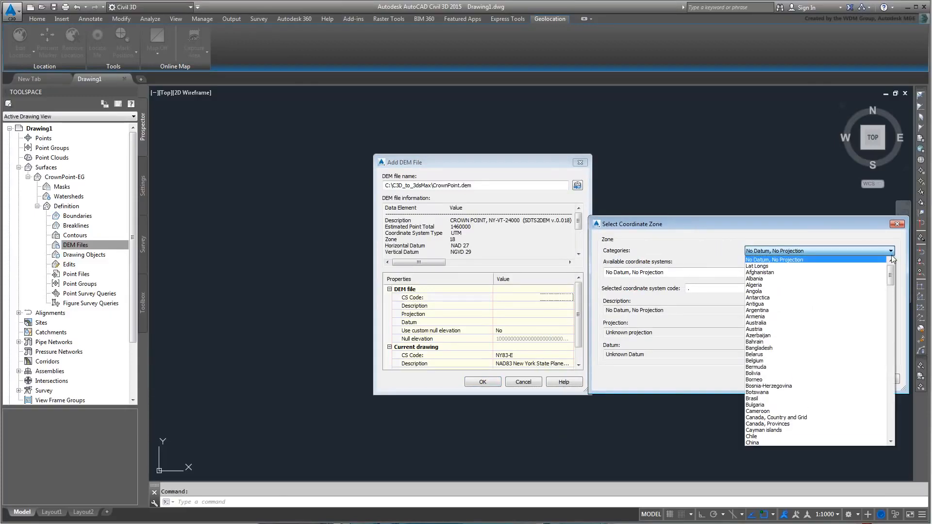
left_click_drag(891, 269, 896, 420)
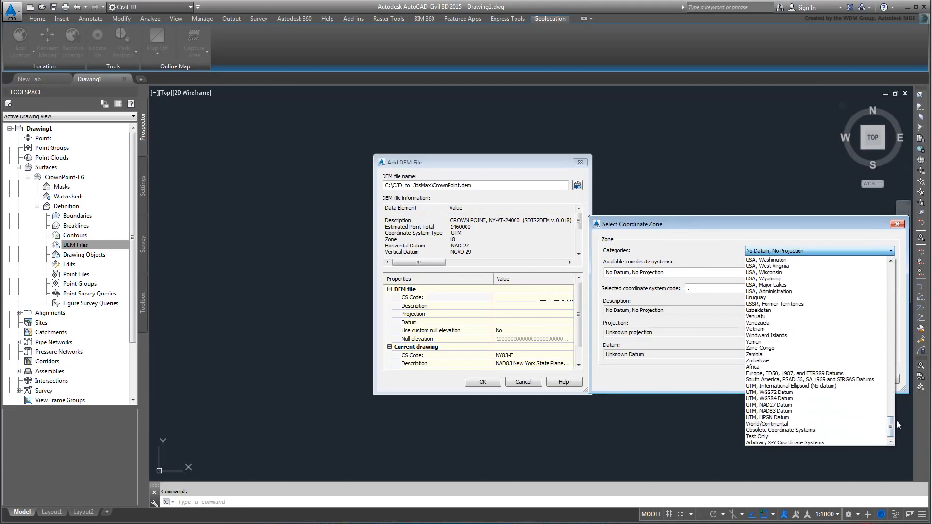
left_click(792, 404)
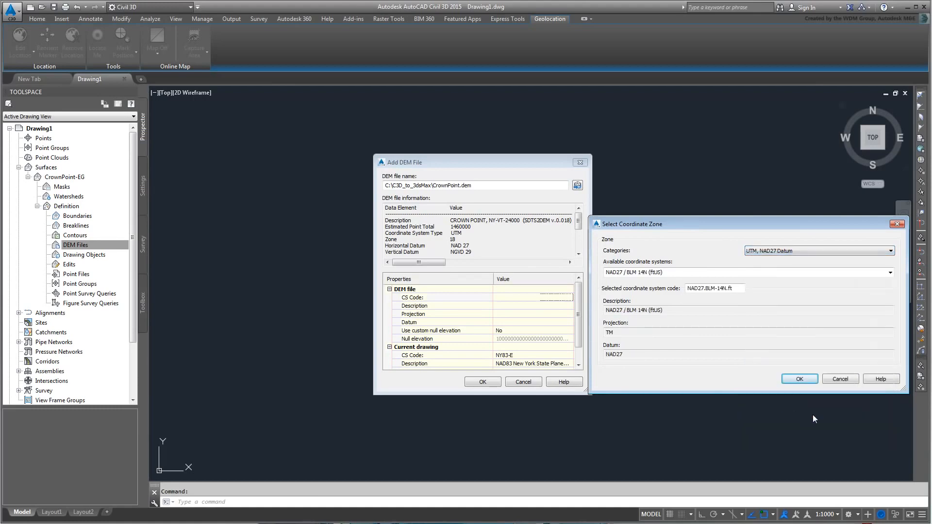
left_click(890, 272)
left_click_drag(890, 302, 891, 407)
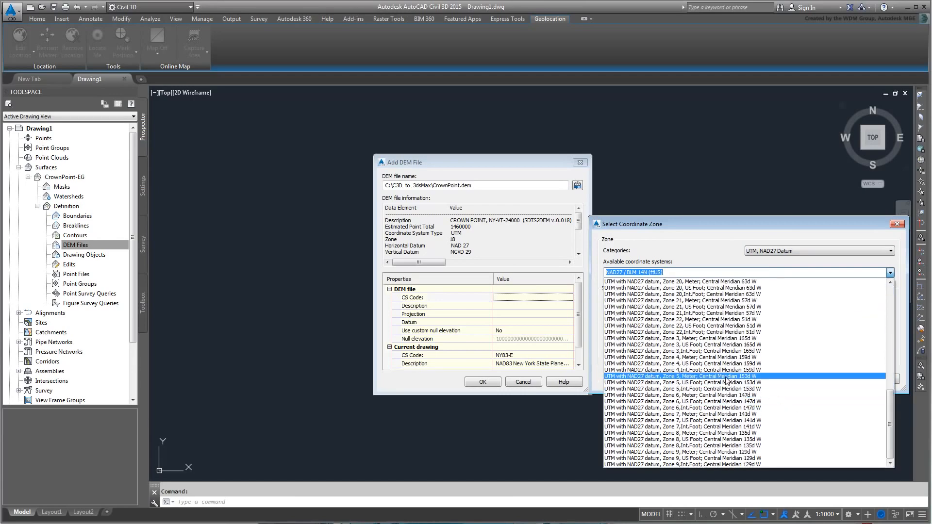
scroll(764, 343, "up", 4)
scroll(765, 352, "up", 4)
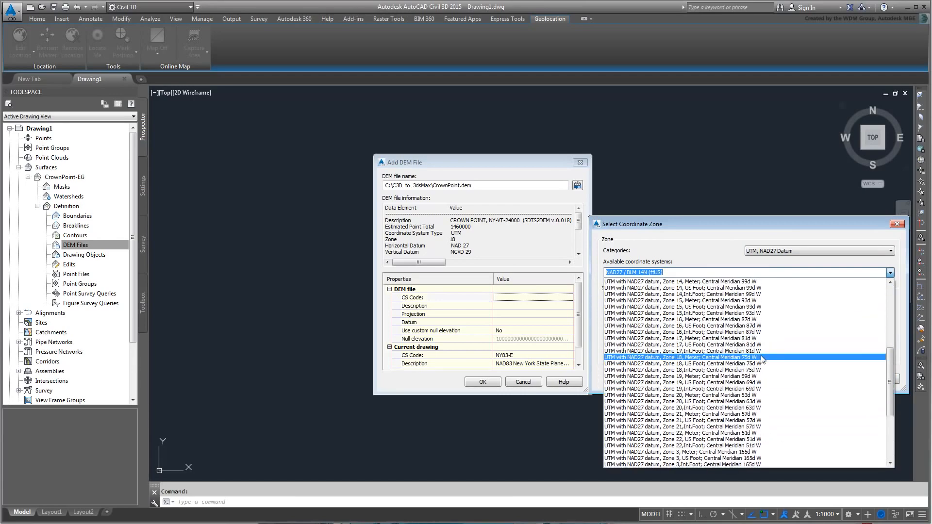
left_click(762, 358)
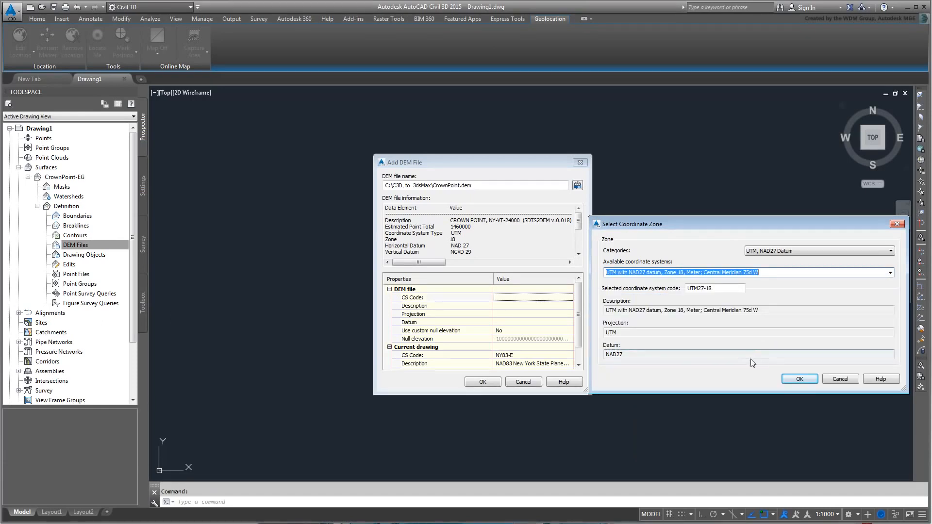
left_click(798, 380)
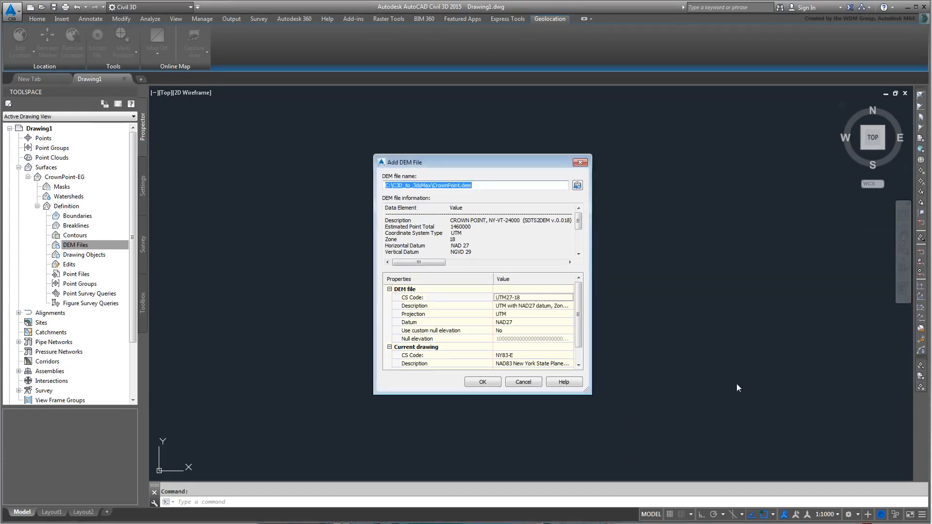
left_click(484, 382)
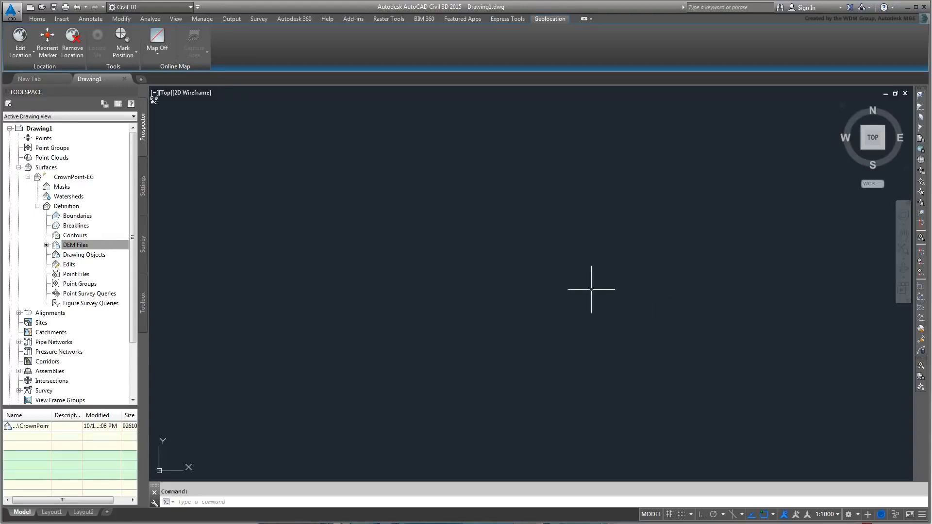
Step: Zoom extents with ZE to frame CrownPoint-EG's contours inside its teal boundary
type("ze")
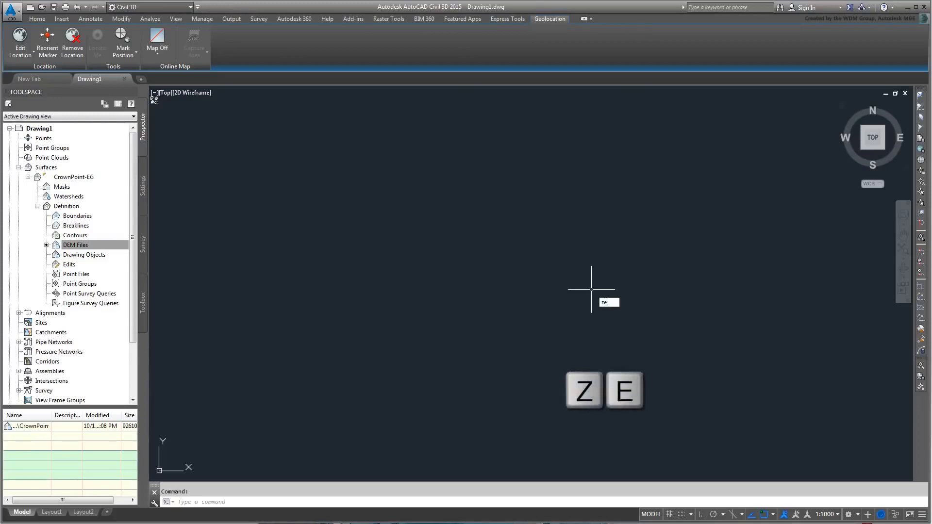
key("Return")
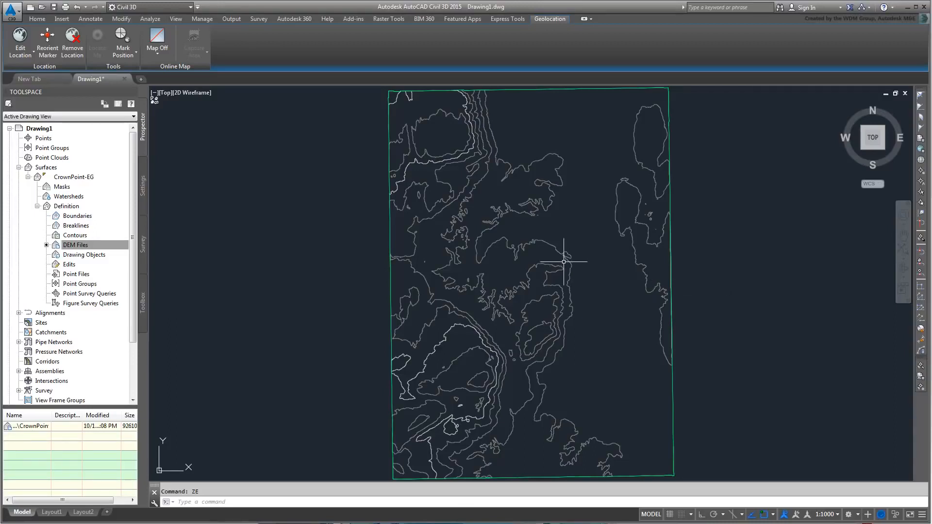
scroll(564, 263, "up", 2)
scroll(565, 265, "up", 2)
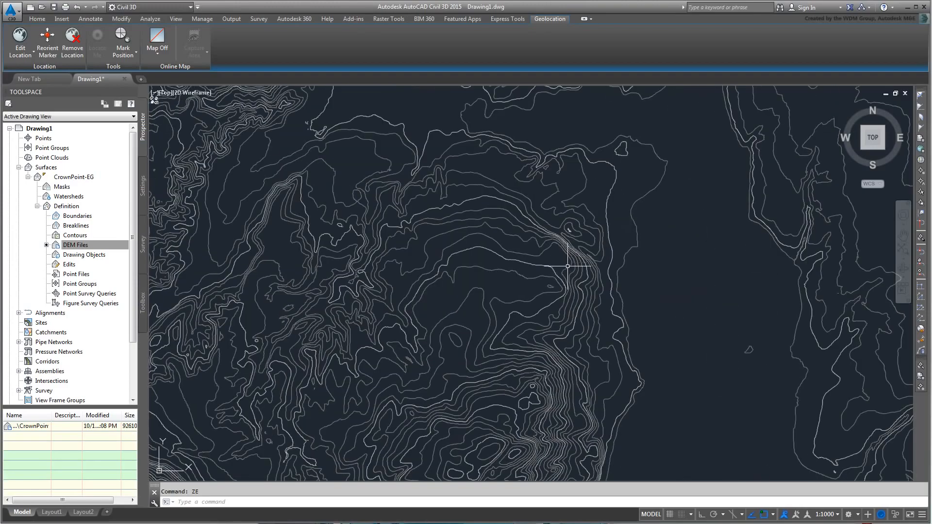
scroll(570, 267, "up", 3)
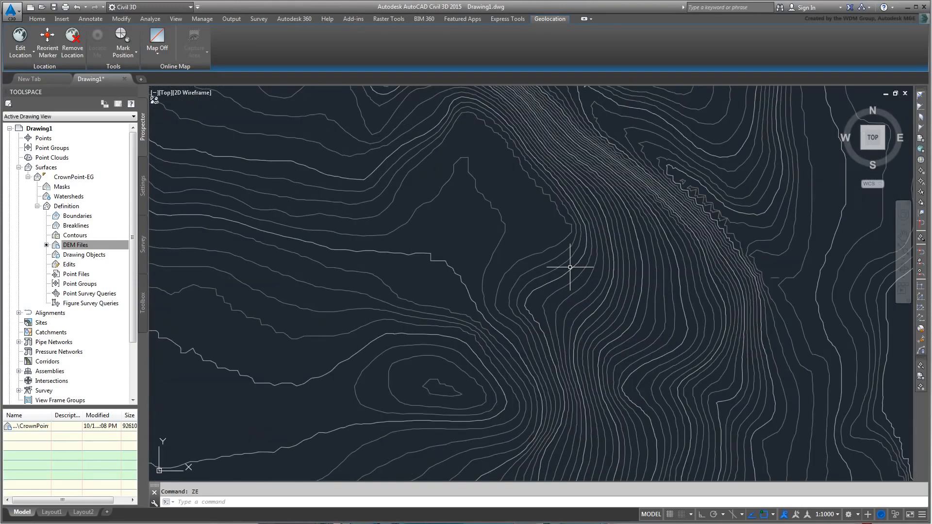
scroll(570, 267, "down", 5)
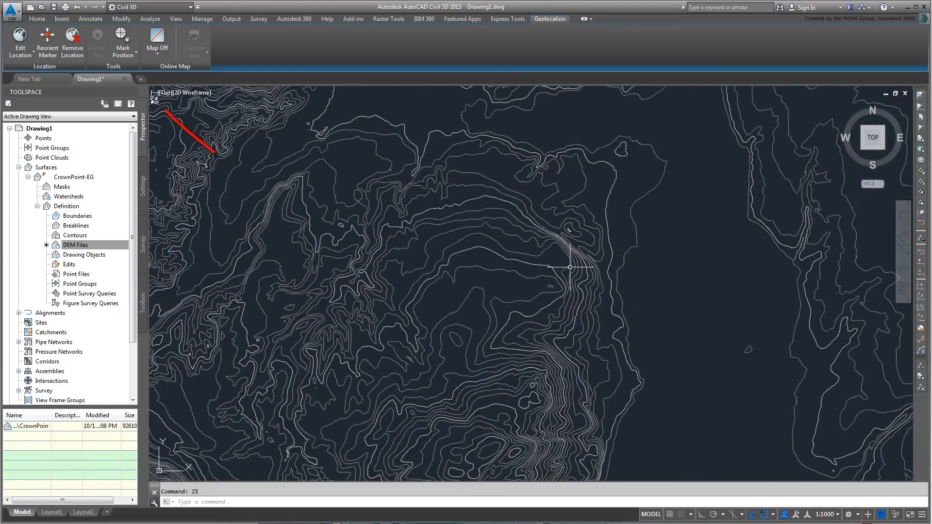
scroll(575, 268, "down", 3)
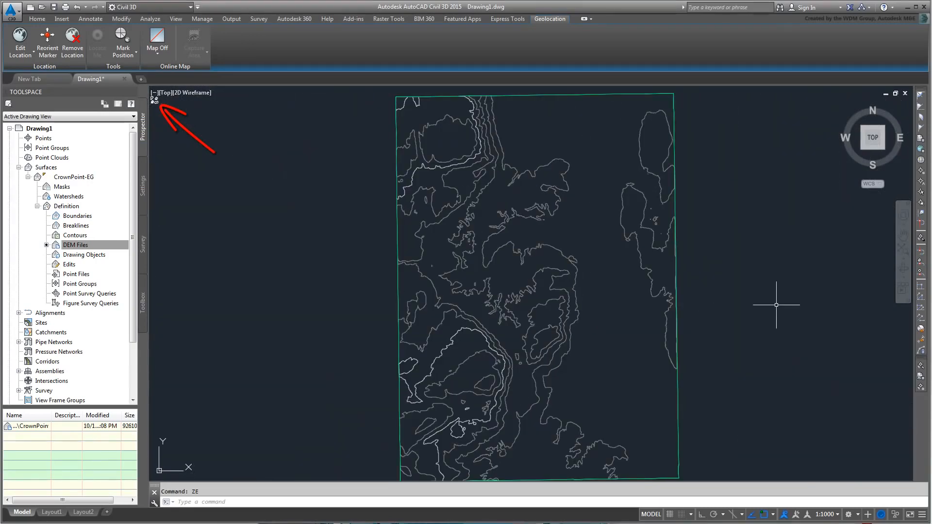
left_click(175, 20)
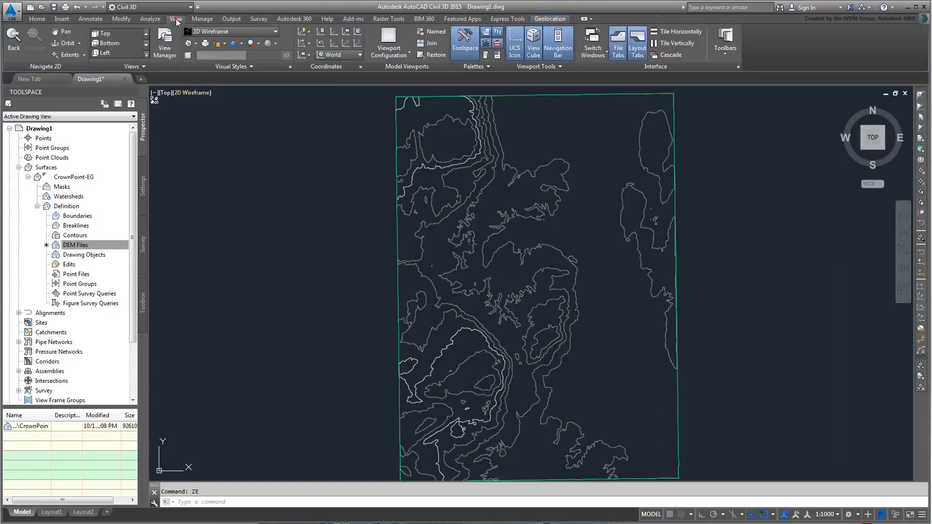
Step: Turn off Level Of Detail in the View tab's Views panel and dismiss the warning
left_click(148, 66)
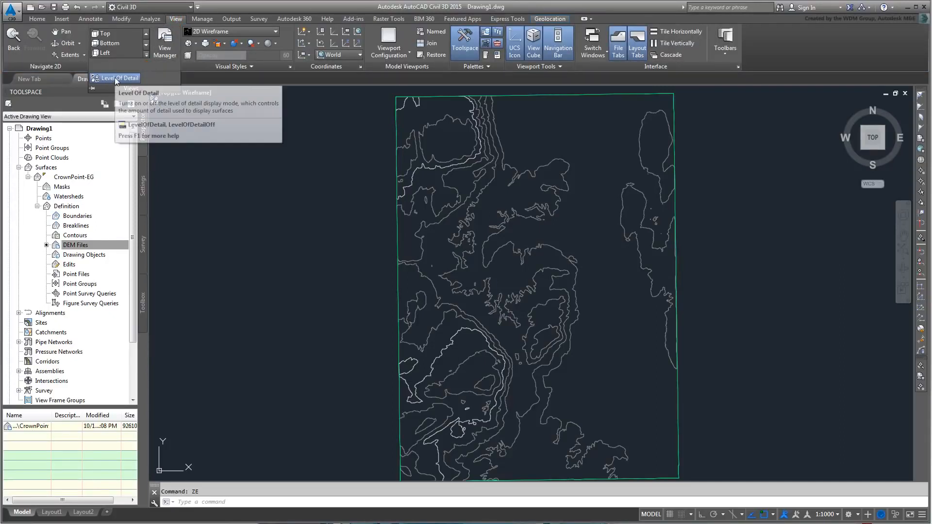
left_click(116, 80)
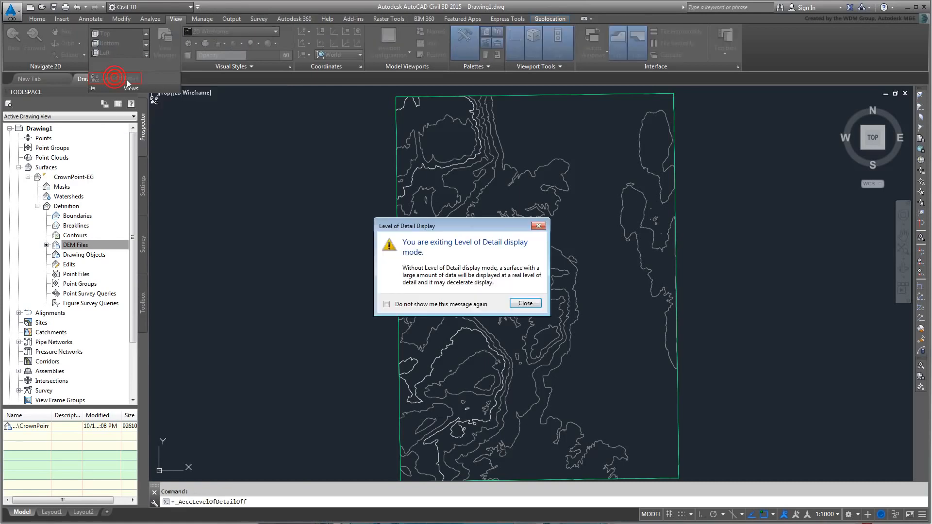
left_click(528, 307)
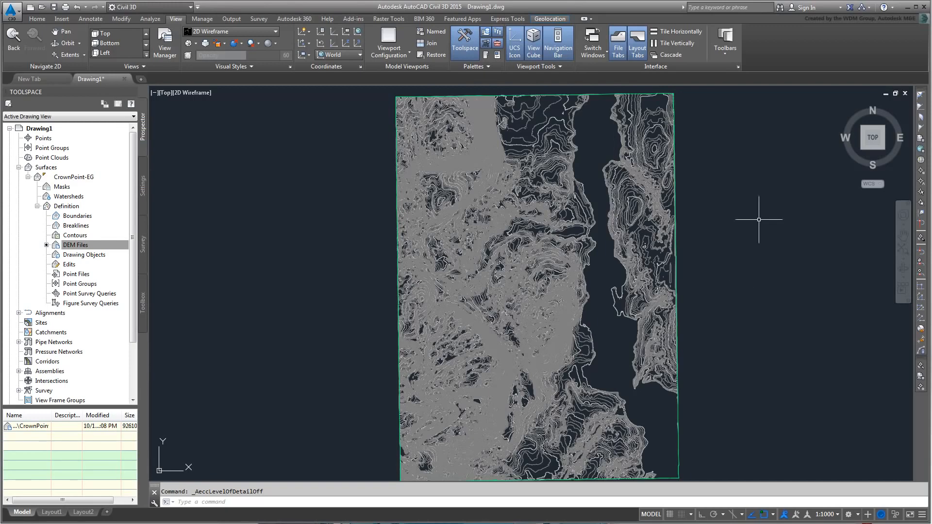
Step: Sign in to Autodesk 360 with the account ID and password, then return to Geolocation
left_click(839, 8)
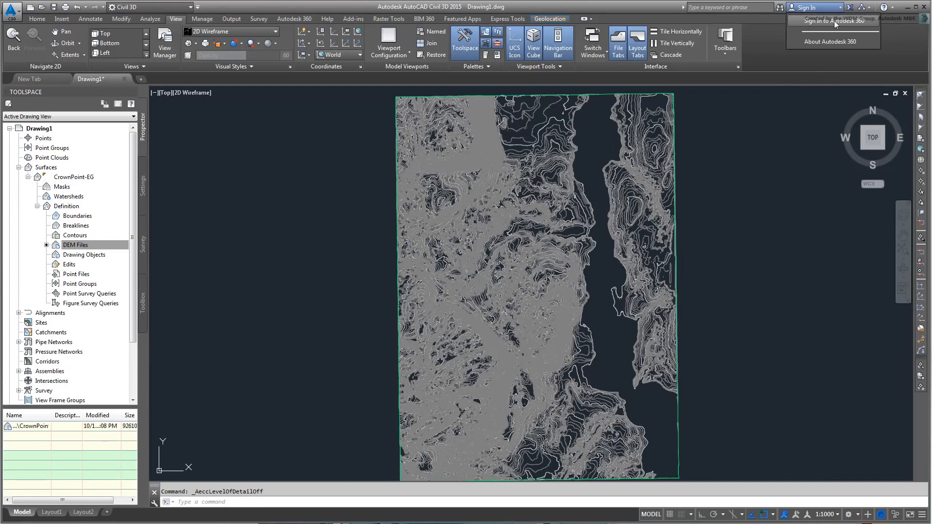
left_click(833, 21)
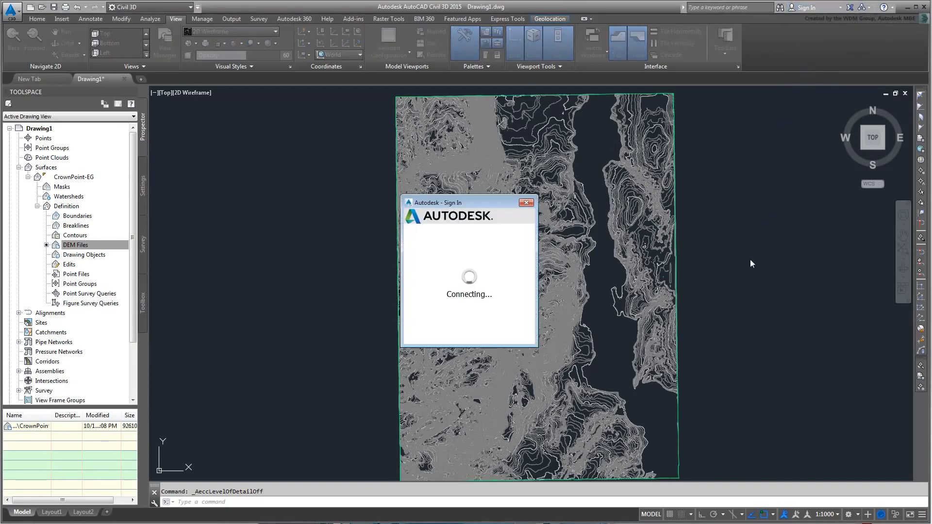
type("yas")
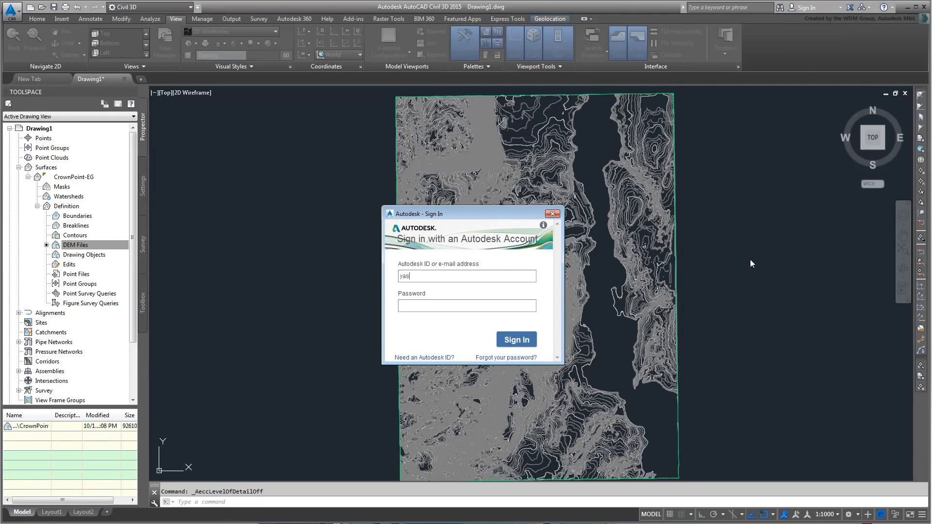
type("sina********")
left_click(526, 339)
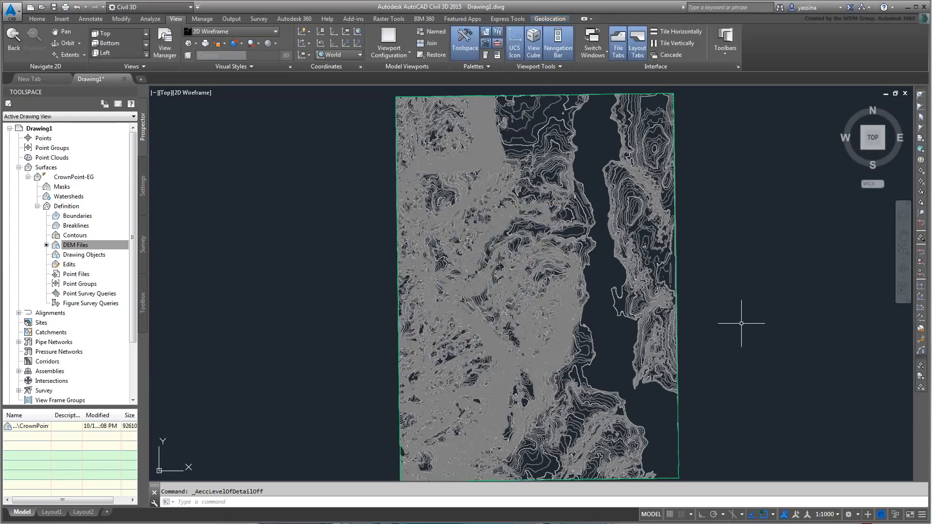
left_click(551, 20)
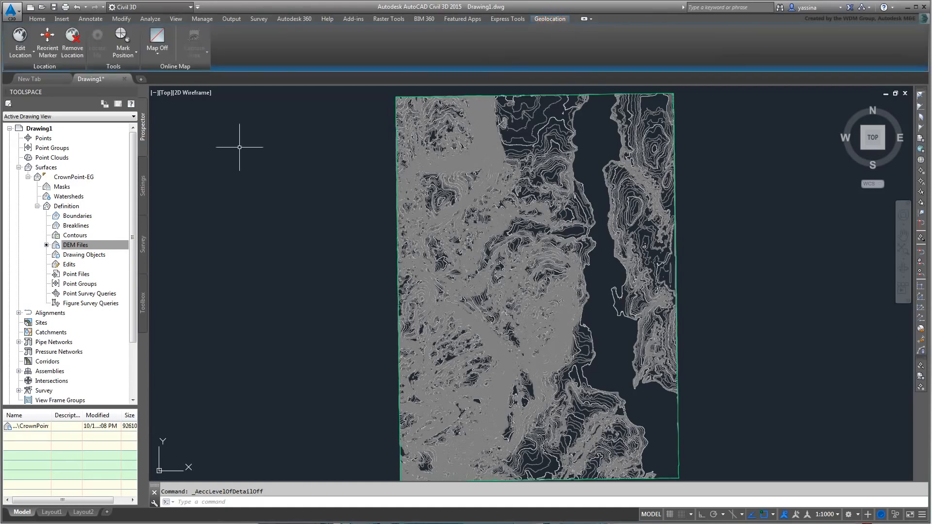
Step: Switch the Geolocation map to Map Aerial and pan along the lake to inspect the imagery
left_click(158, 51)
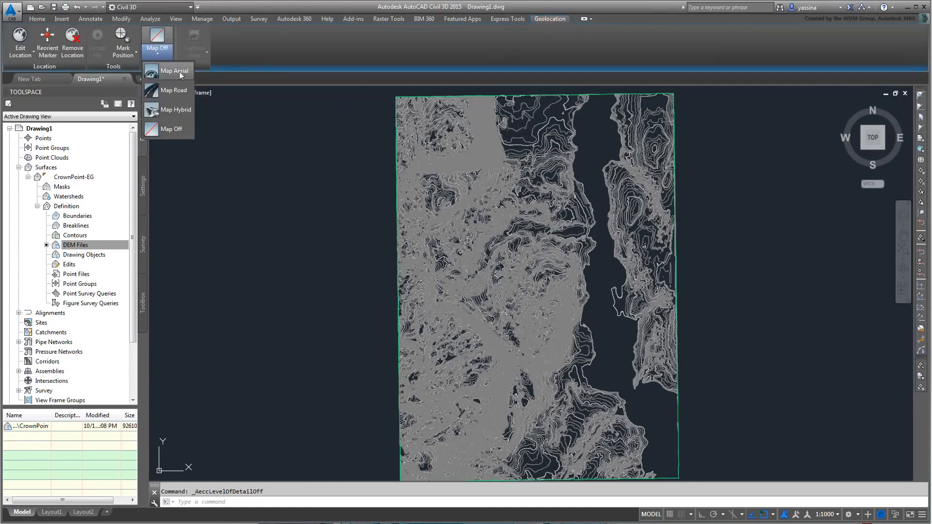
left_click(180, 71)
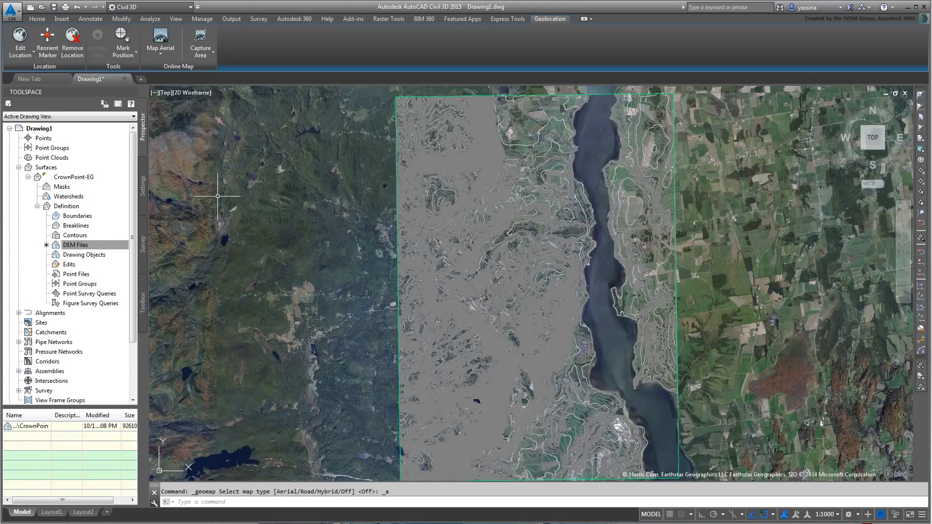
scroll(637, 281, "up", 6)
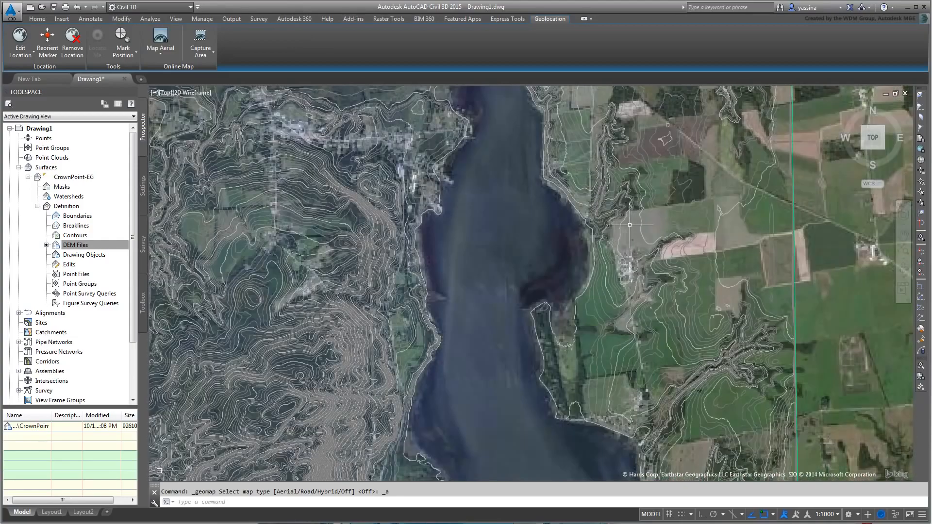
middle_click_drag(630, 234, 665, 389)
scroll(717, 348, "down", 3)
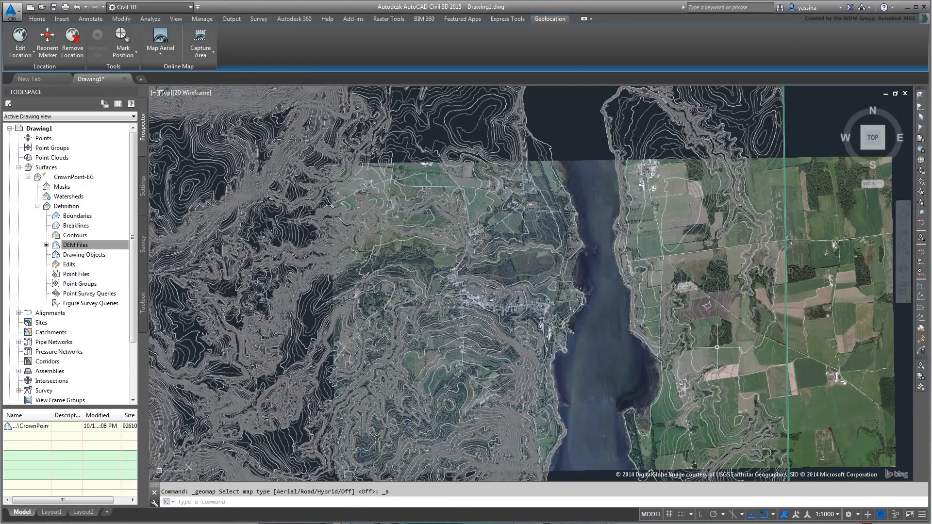
middle_click_drag(721, 337, 699, 358)
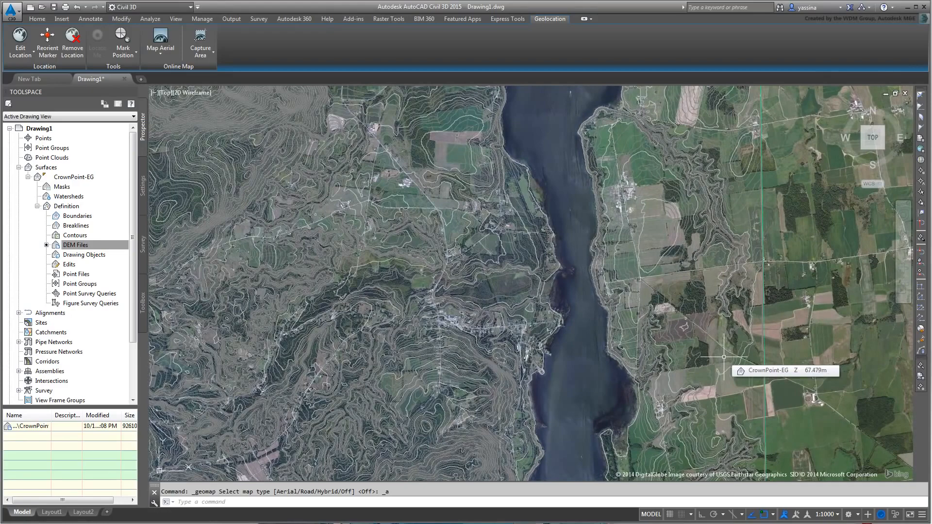
scroll(723, 290, "down", 3)
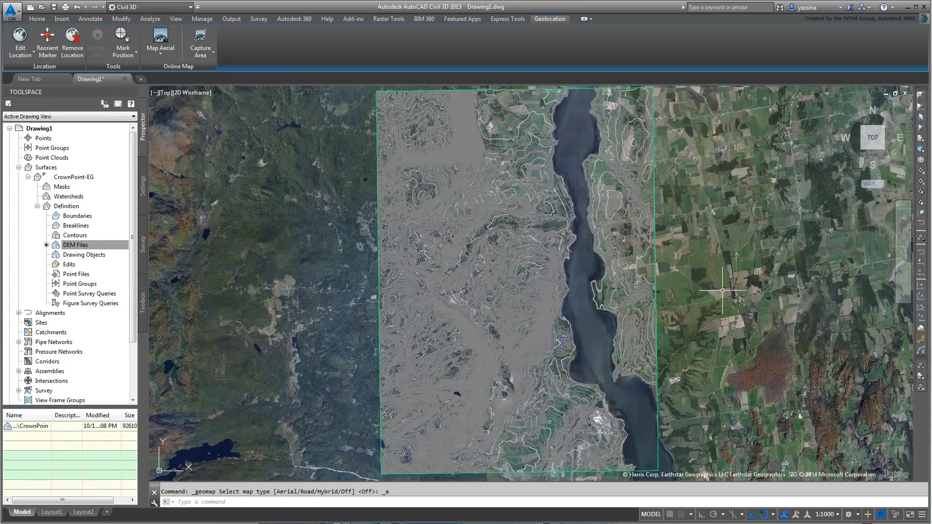
Step: Set CrownPoint-EG's surface style to _No Display in its Surface Properties
left_click(76, 245)
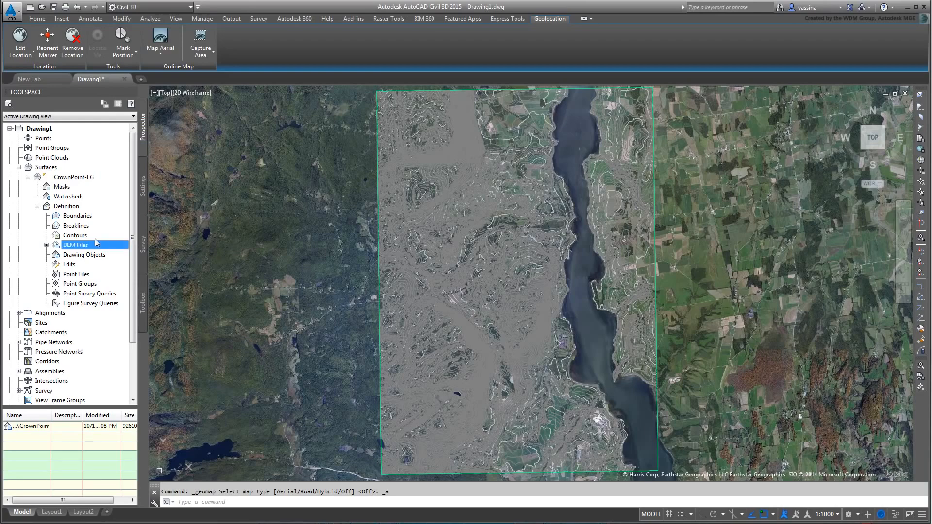
right_click(66, 178)
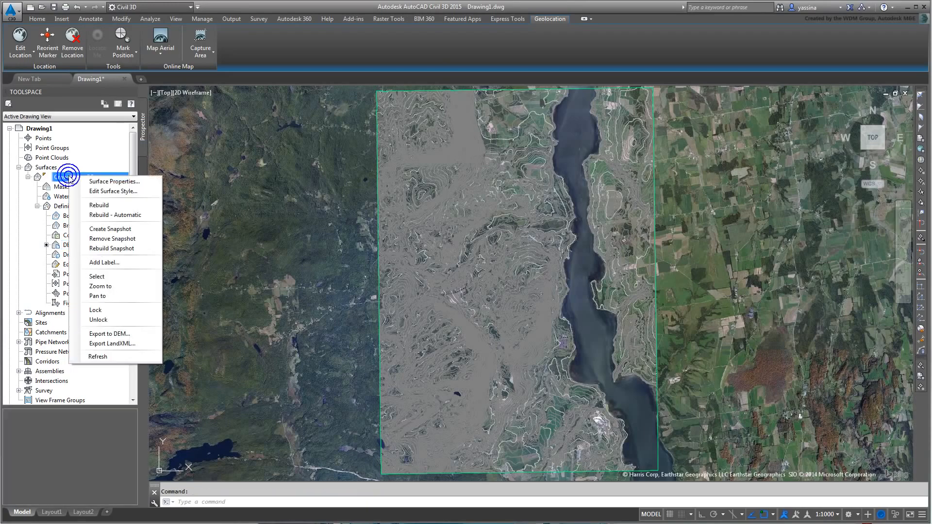
left_click(117, 182)
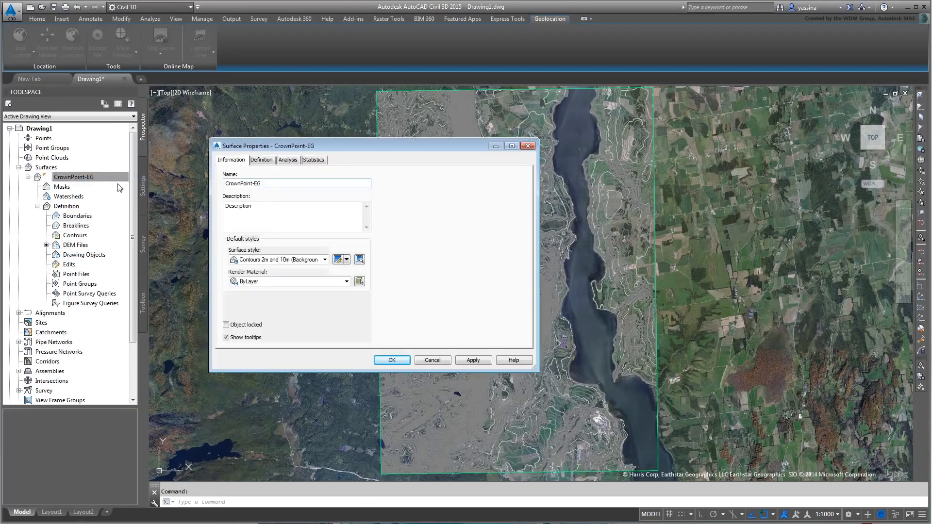
left_click(326, 260)
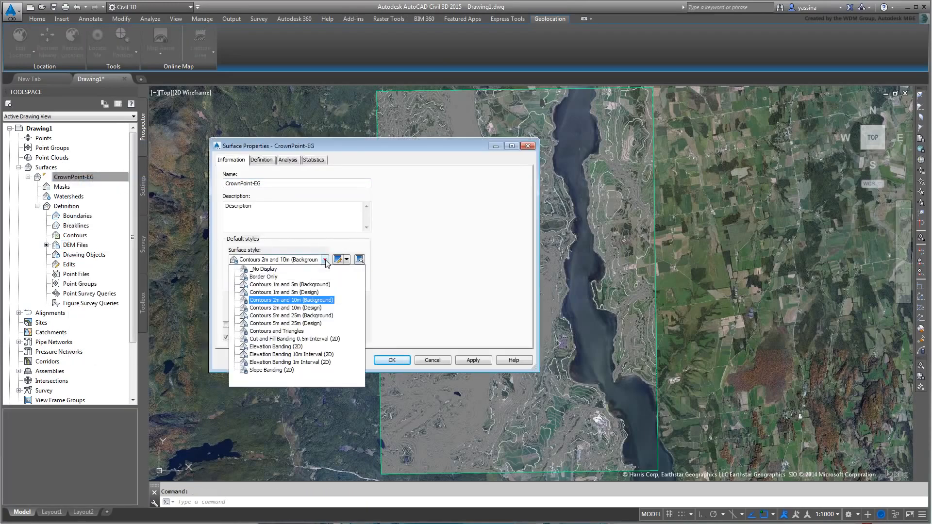
left_click(269, 268)
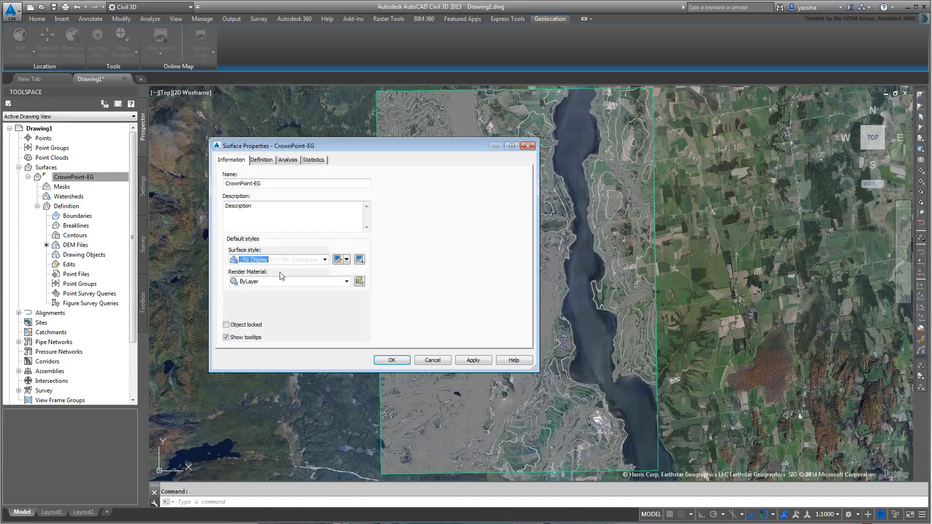
left_click(393, 360)
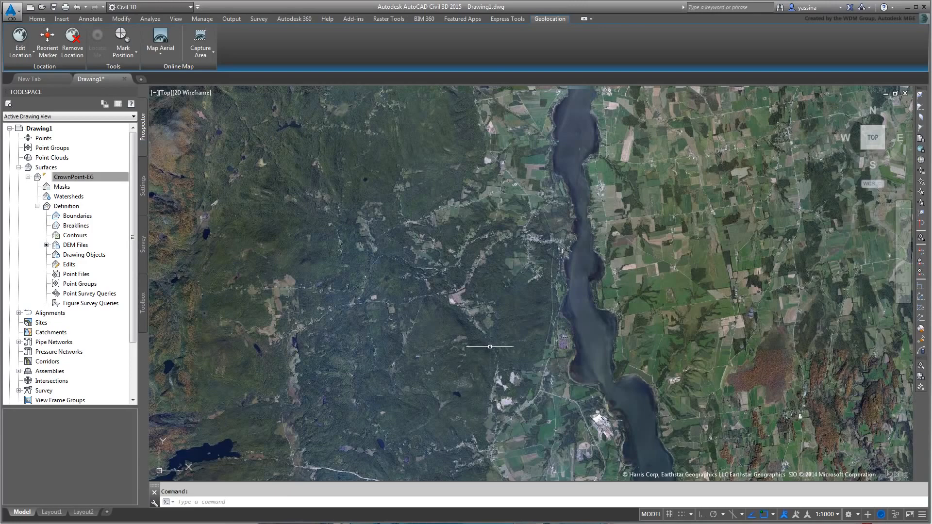
mouse_move(490, 346)
Step: Zoom and pan the aerial map into the fields using the Z zoom command
scroll(632, 302, "up", 3)
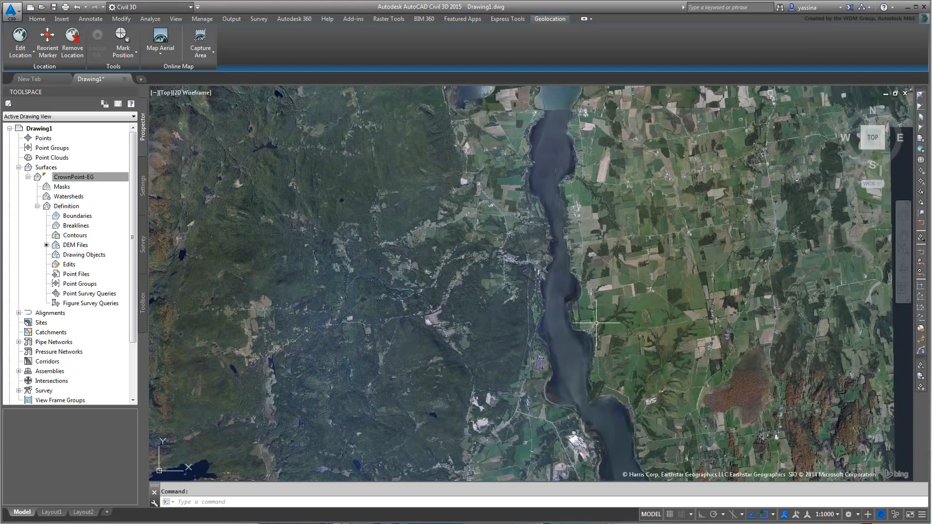
scroll(561, 282, "up", 3)
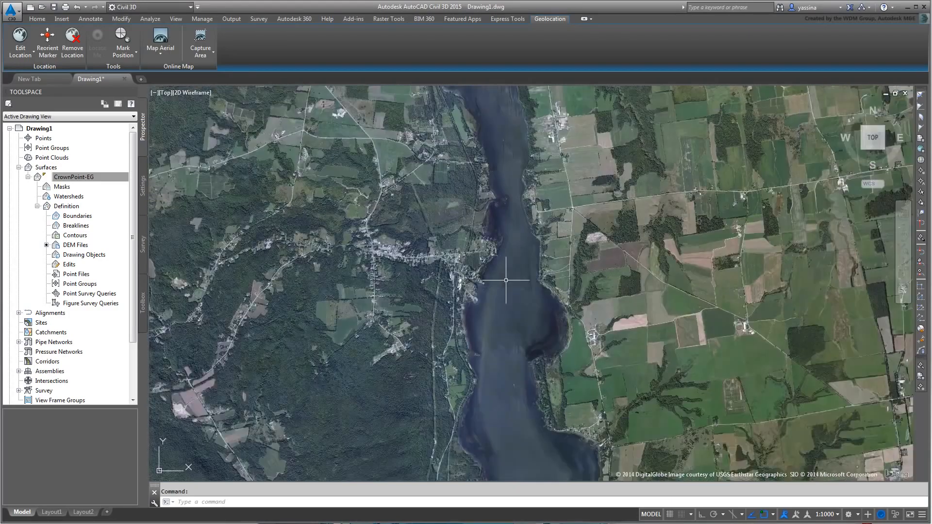
middle_click_drag(506, 280, 510, 316)
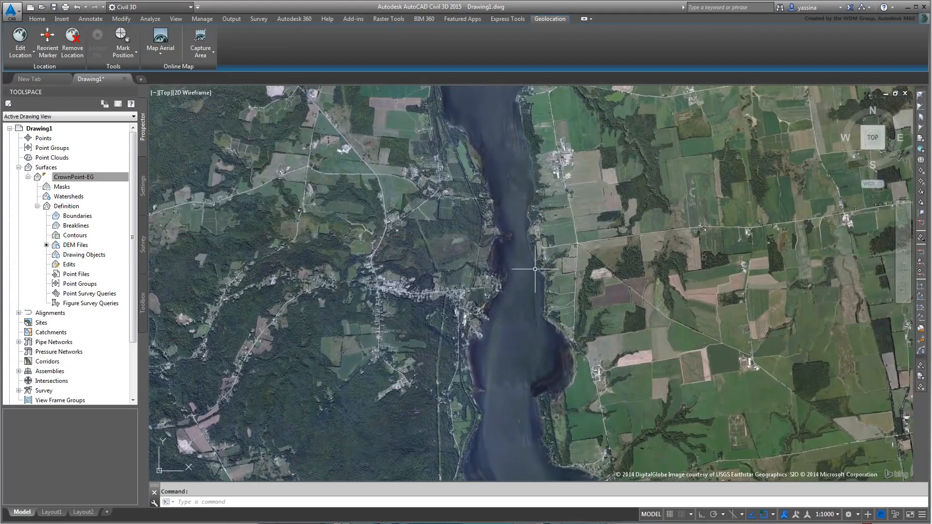
type("z")
key("Return")
key("Return")
left_click_drag(524, 248, 528, 260)
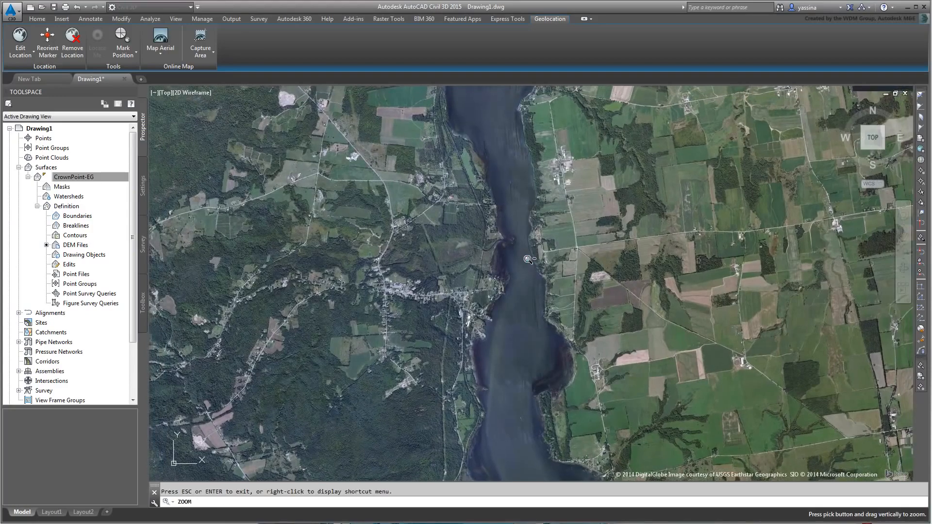
middle_click_drag(529, 238, 534, 268)
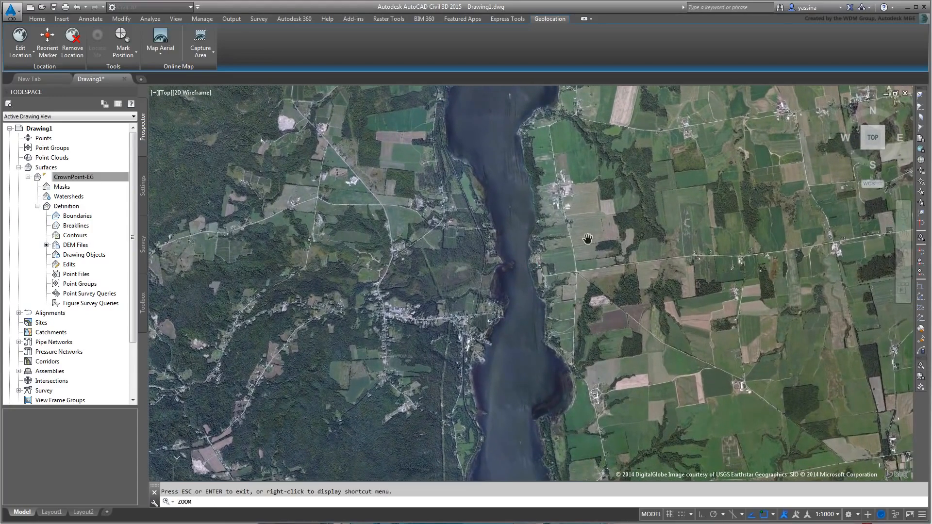
right_click(588, 240)
left_click(606, 247)
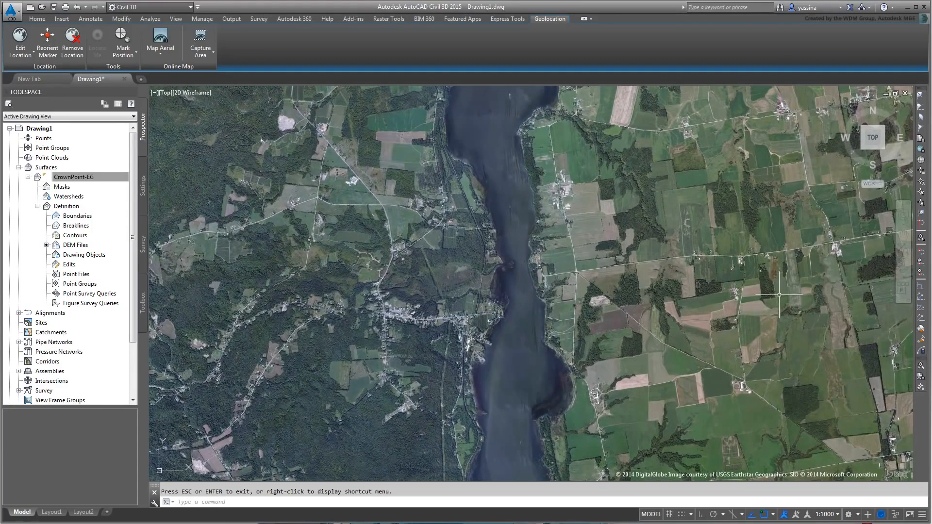
Step: Pan over to the road junction and start the LINE command with L
middle_click_drag(310, 131, 403, 303)
scroll(381, 248, "up", 8)
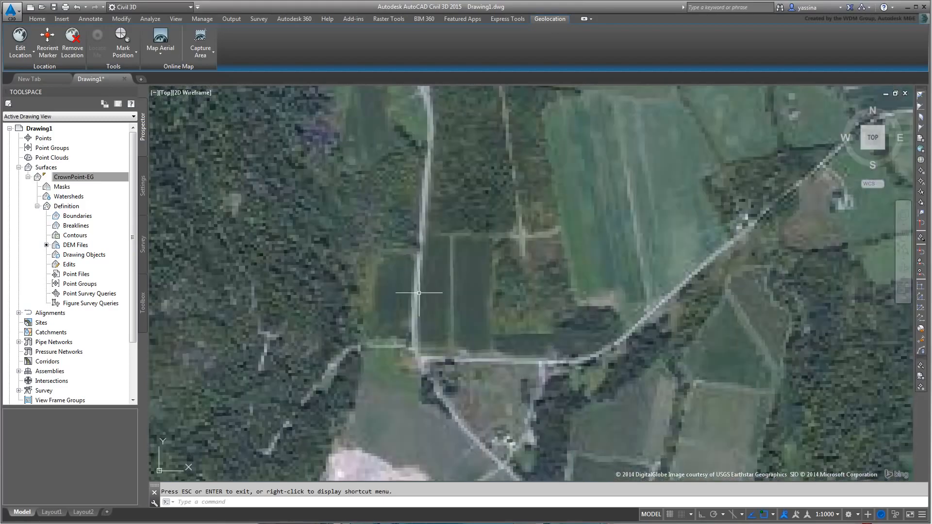
scroll(486, 306, "down", 2)
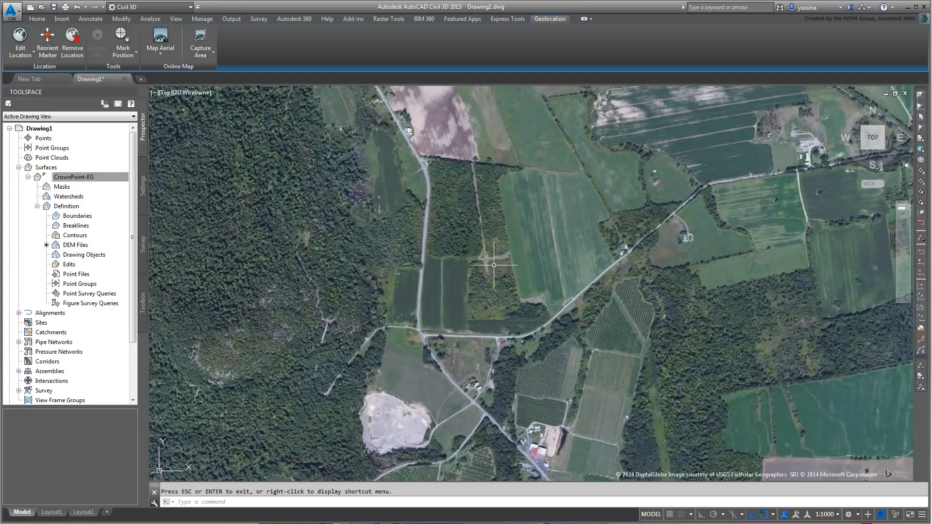
type("l")
key("Return")
scroll(423, 334, "up", 3)
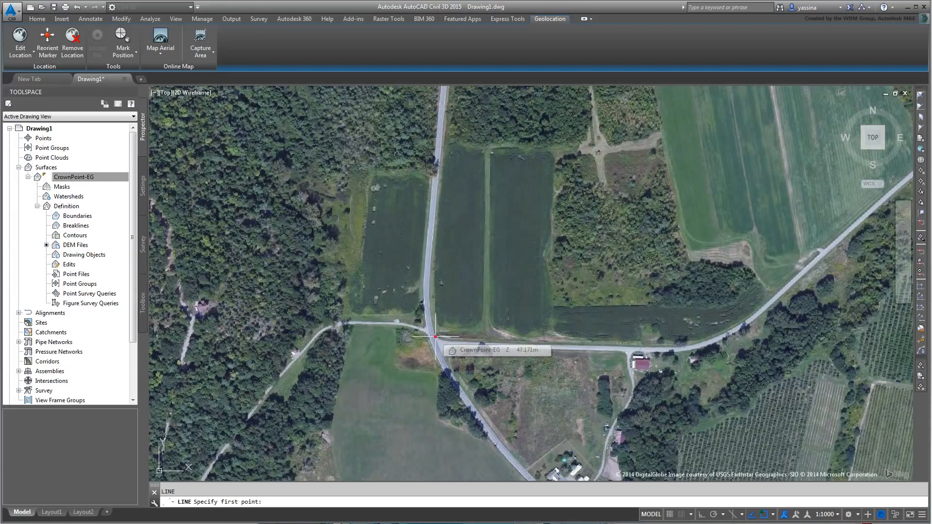
Step: Draw a diagonal line from the road junction northwest into the forest
left_click(436, 336)
scroll(454, 293, "down", 5)
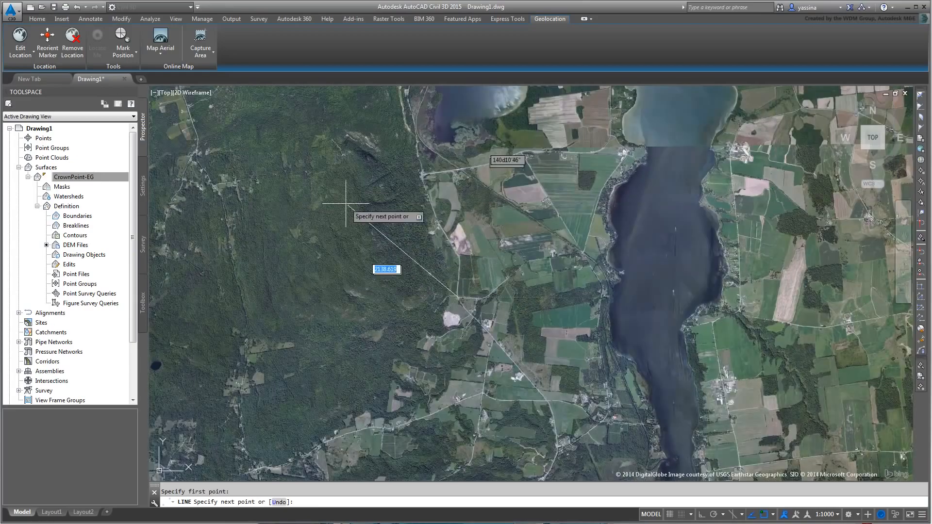
left_click(270, 149)
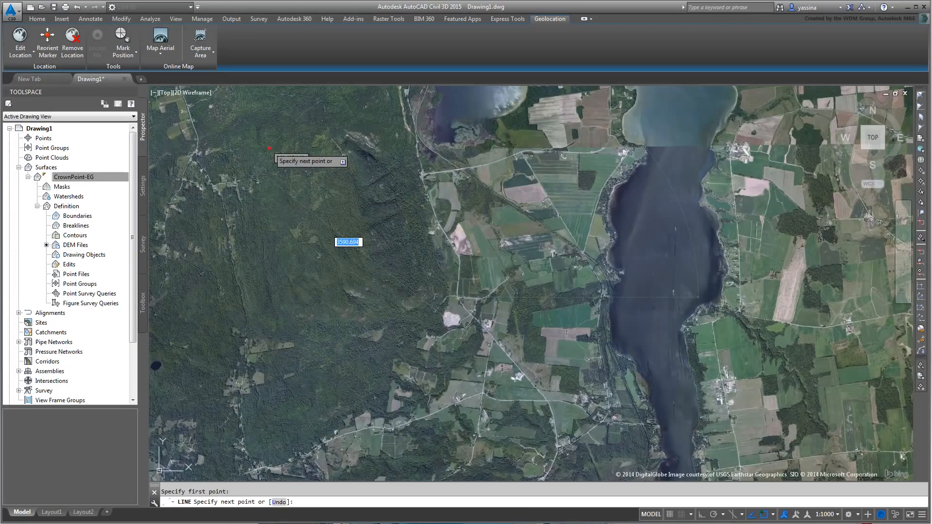
right_click(531, 284)
left_click(561, 293)
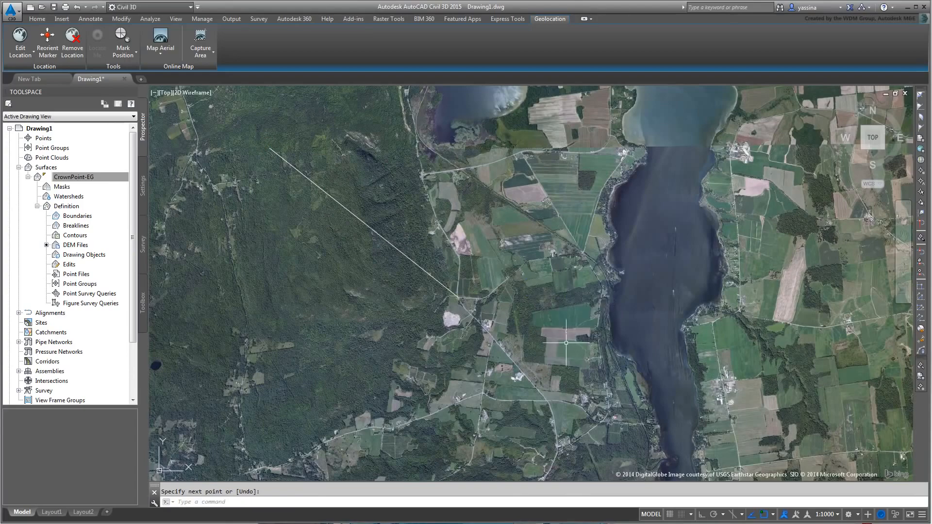
scroll(505, 297, "down", 4)
scroll(542, 357, "up", 2)
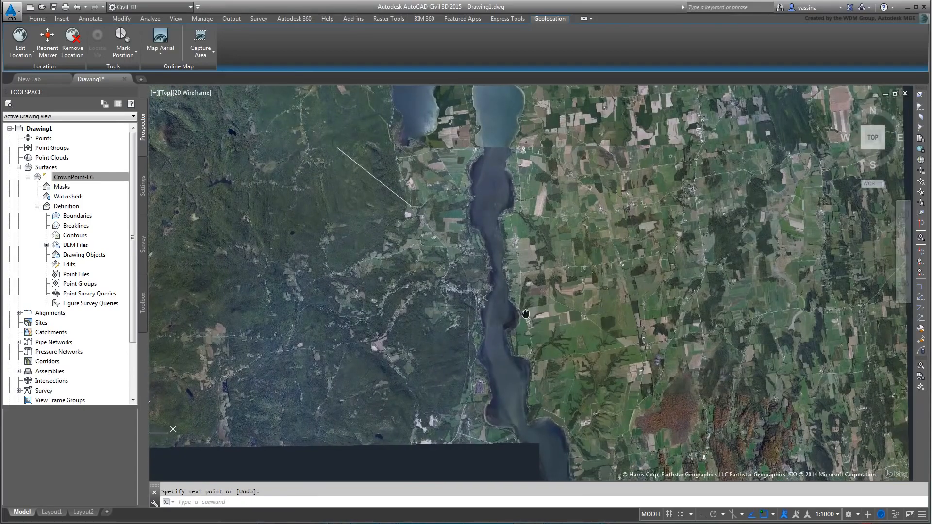
scroll(576, 381, "up", 3)
scroll(577, 381, "up", 4)
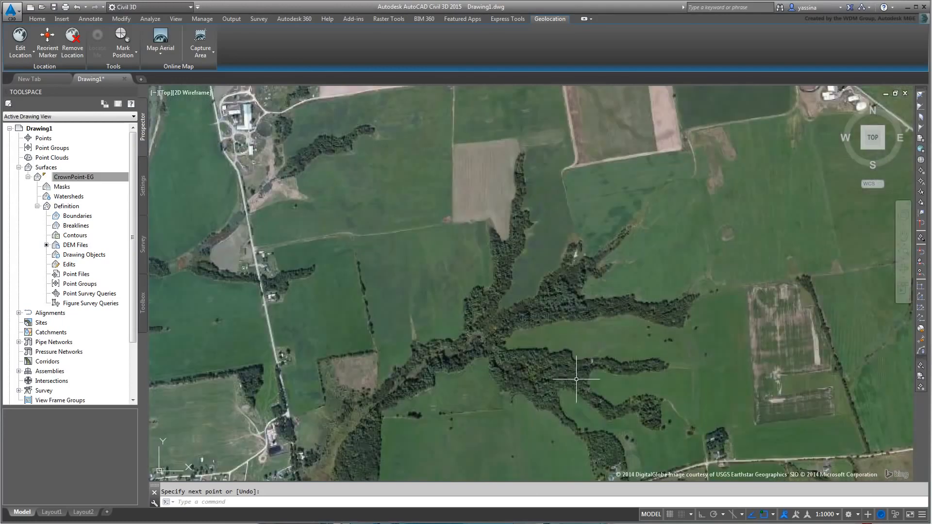
key("Return")
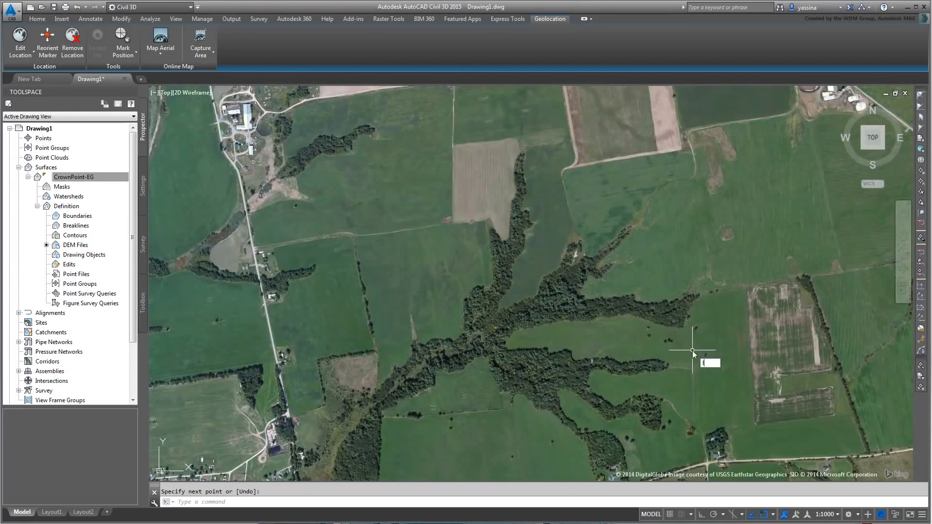
Step: Draw a second line from the wooded ravine toward the lower right
key("Return")
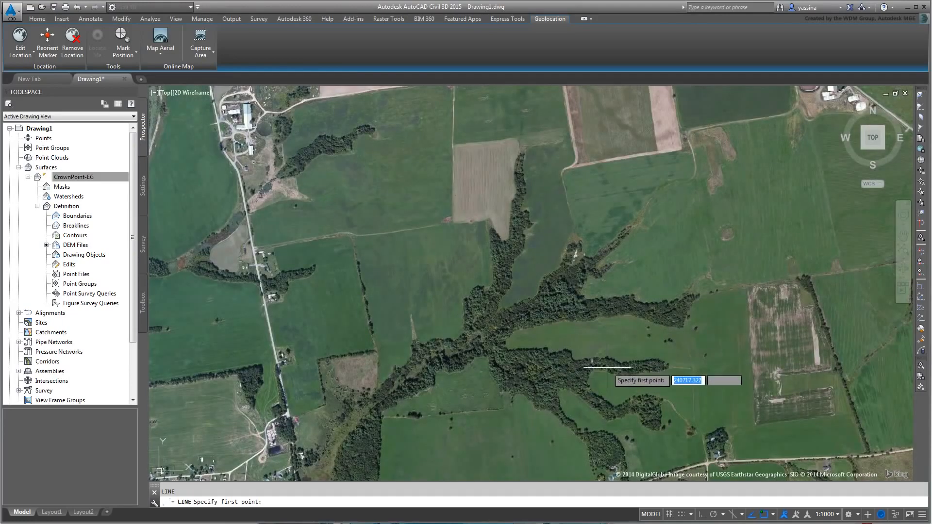
scroll(583, 369, "up", 3)
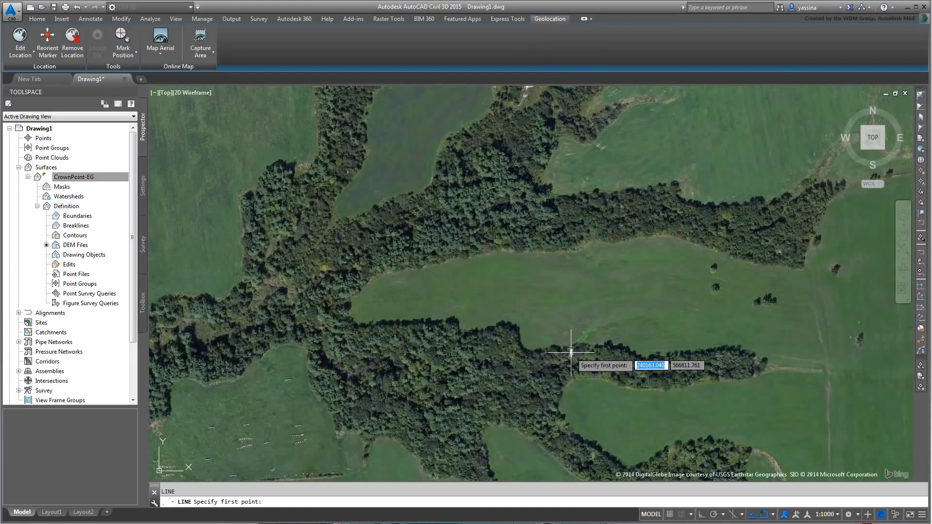
left_click(571, 351)
scroll(571, 340, "down", 3)
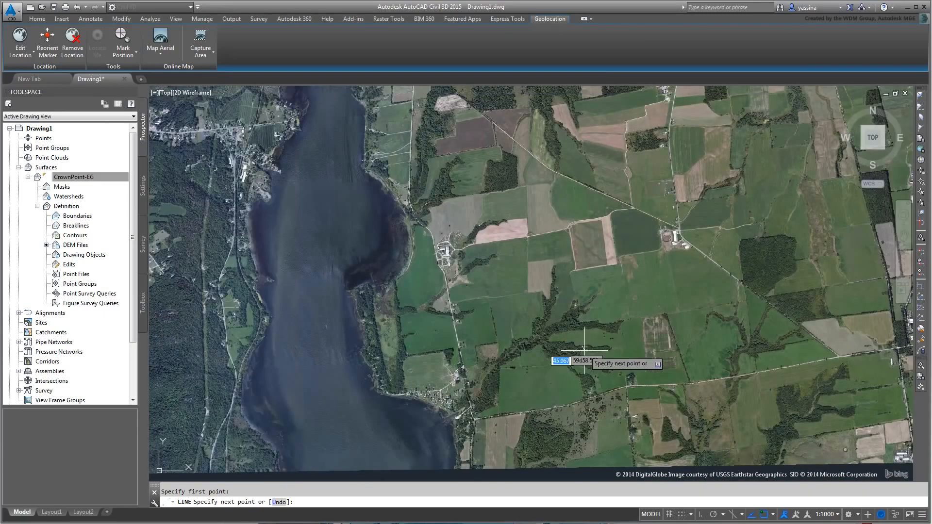
scroll(592, 357, "down", 2)
scroll(605, 362, "down", 2)
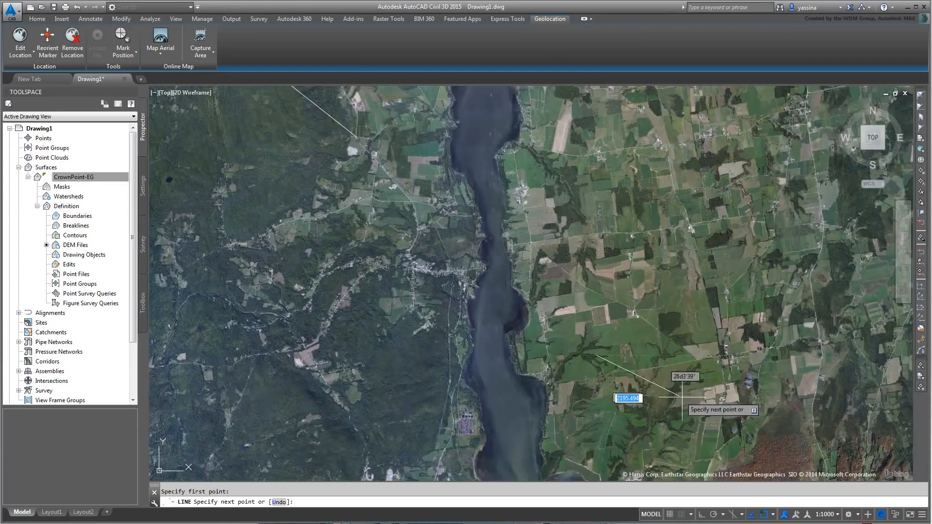
left_click(753, 433)
right_click(680, 339)
left_click(701, 349)
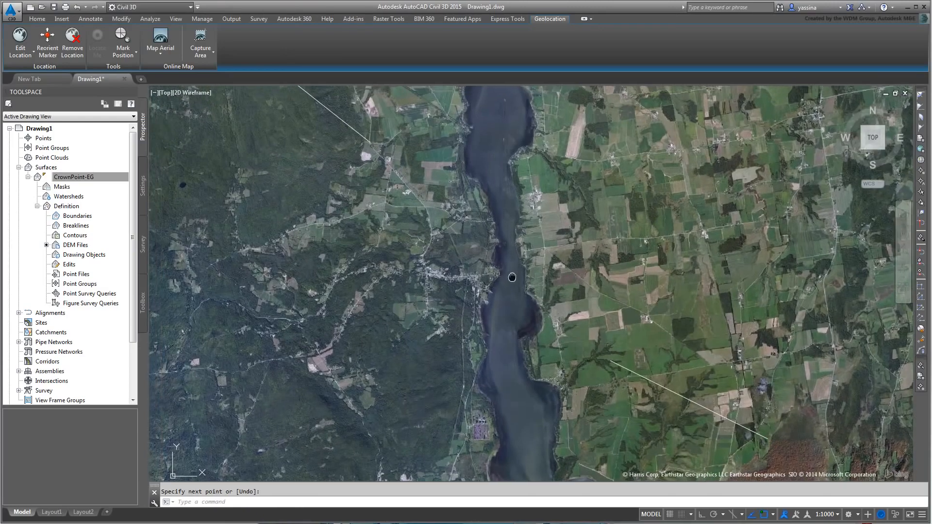
Step: Pan the map slightly and start the RECTANGLE command with REC
middle_click_drag(505, 275, 537, 311)
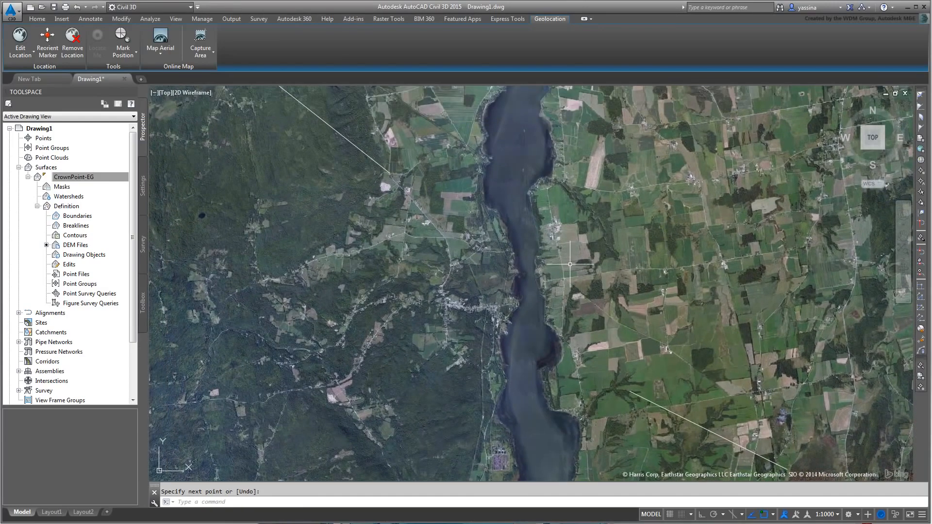
type("re")
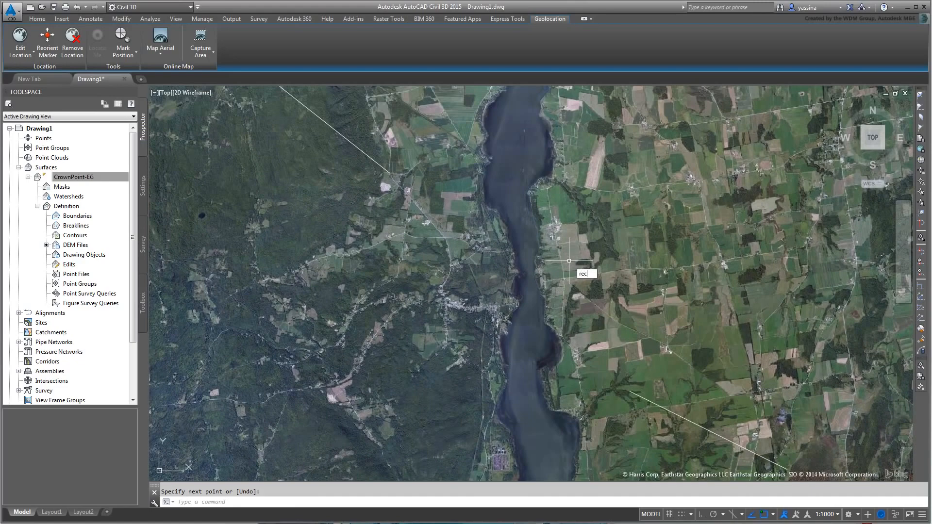
type("c")
key("Return")
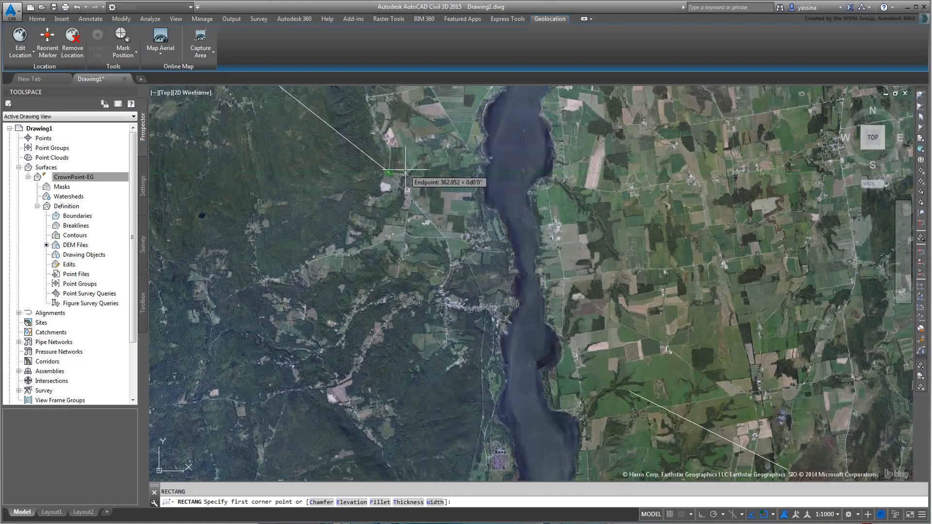
Step: Draw the rectangle with its corners snapped to the two line endpoints
key("F3")
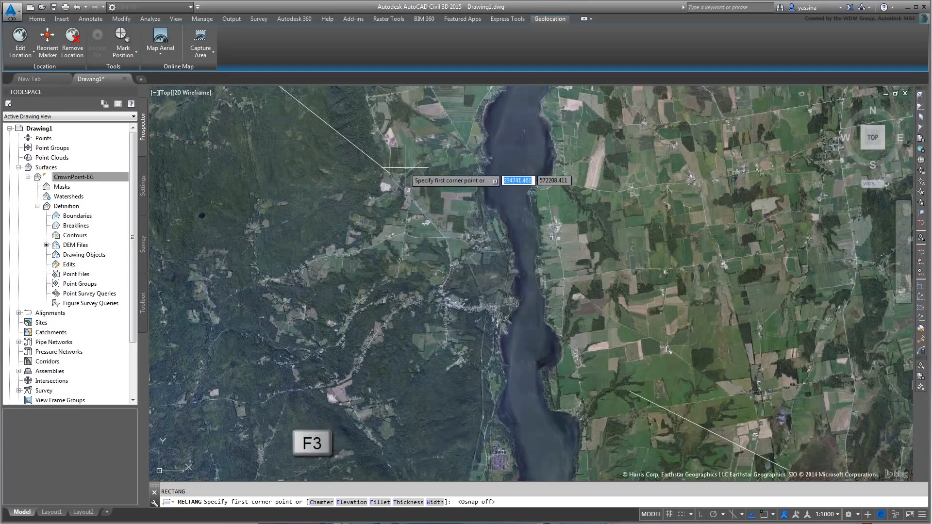
key("F3")
left_click(389, 173)
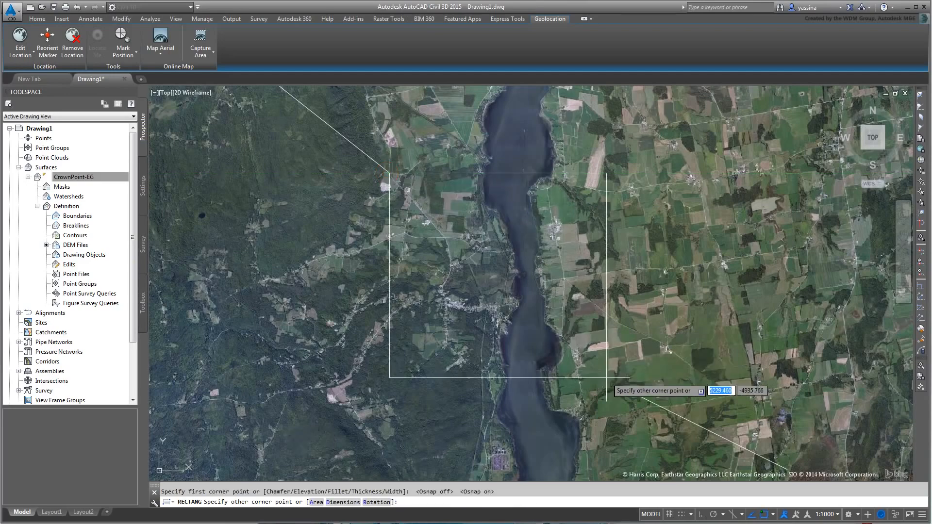
left_click(630, 391)
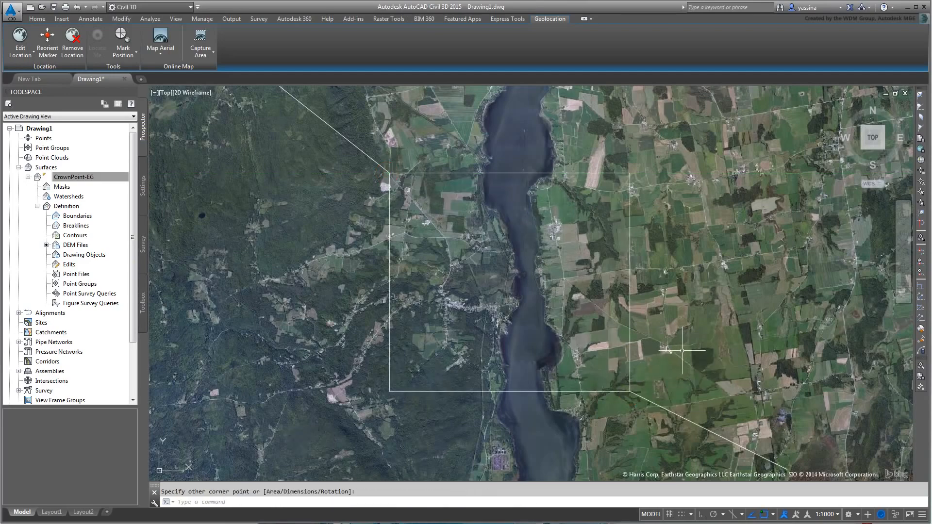
Step: Delete both diagonal guide lines and recentre the view on the rectangle
left_click(654, 403)
left_click(366, 155)
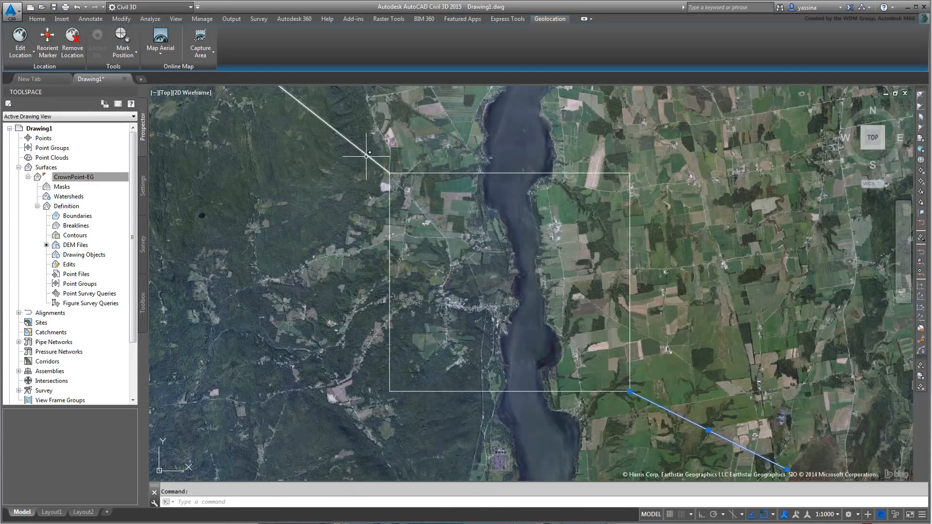
key("Delete")
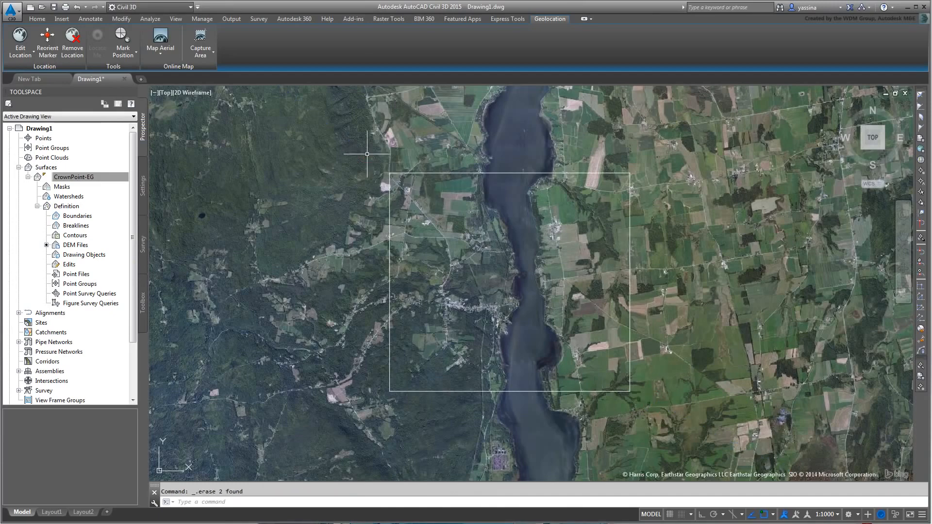
scroll(563, 247, "up", 2)
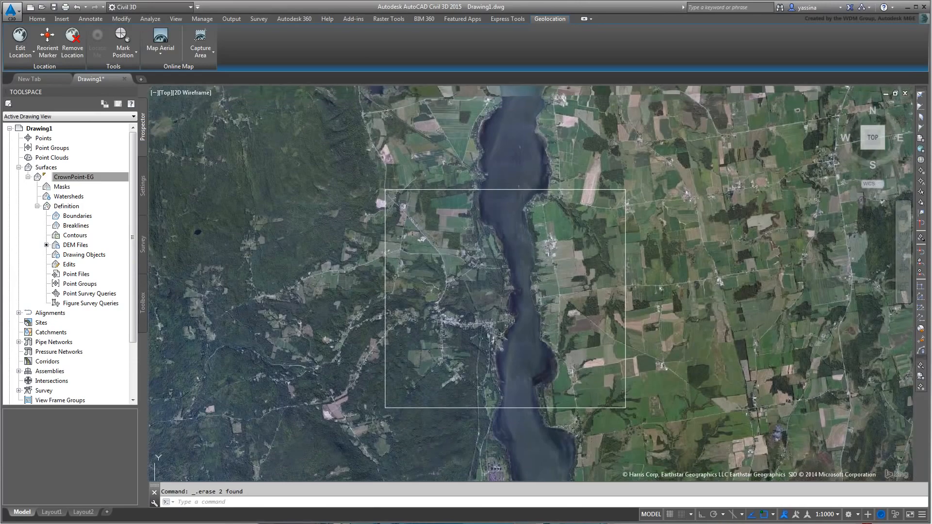
middle_click_drag(539, 298, 546, 268)
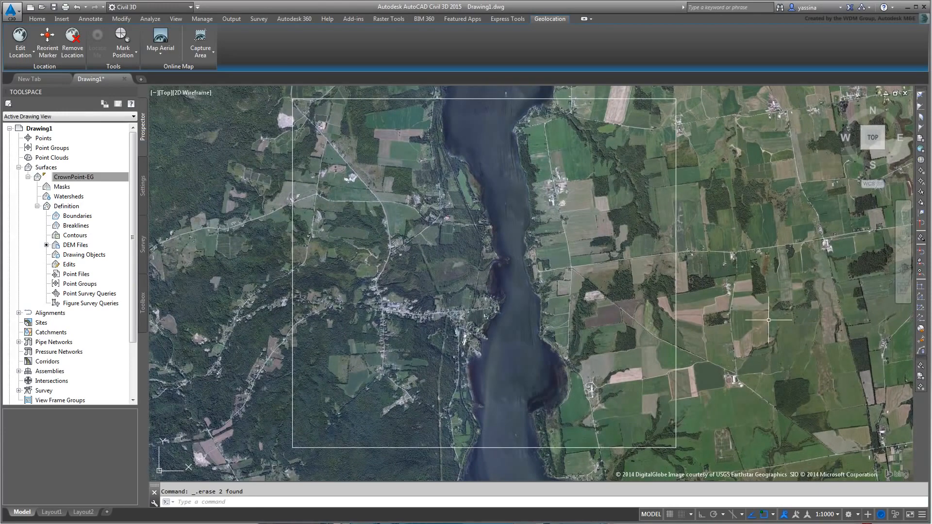
scroll(720, 255, "down", 2)
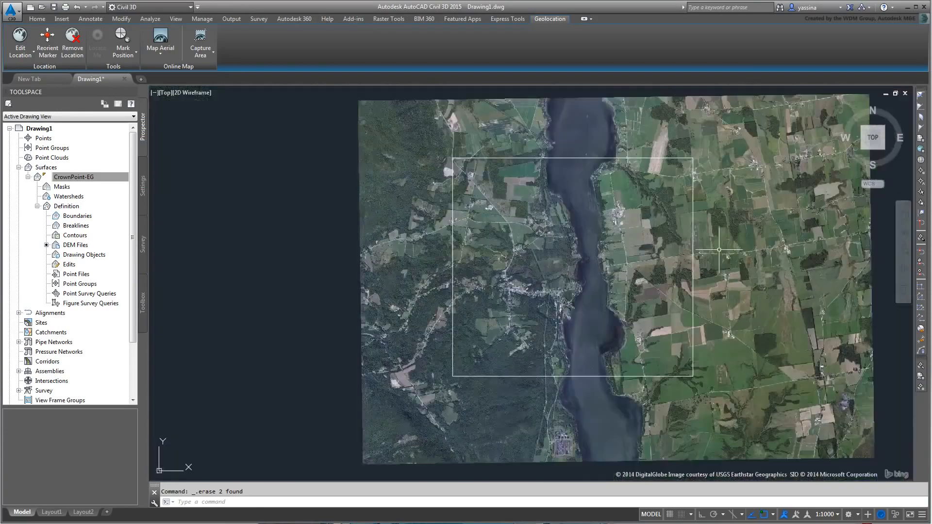
middle_click_drag(740, 257, 674, 270)
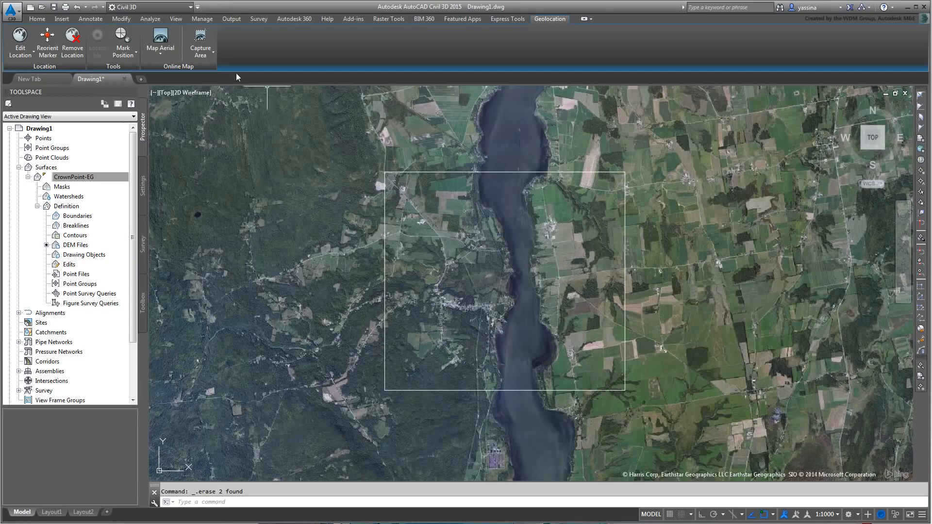
Step: Capture the aerial image between the rectangle's opposite corners, then set the live map to Map Off
left_click(206, 57)
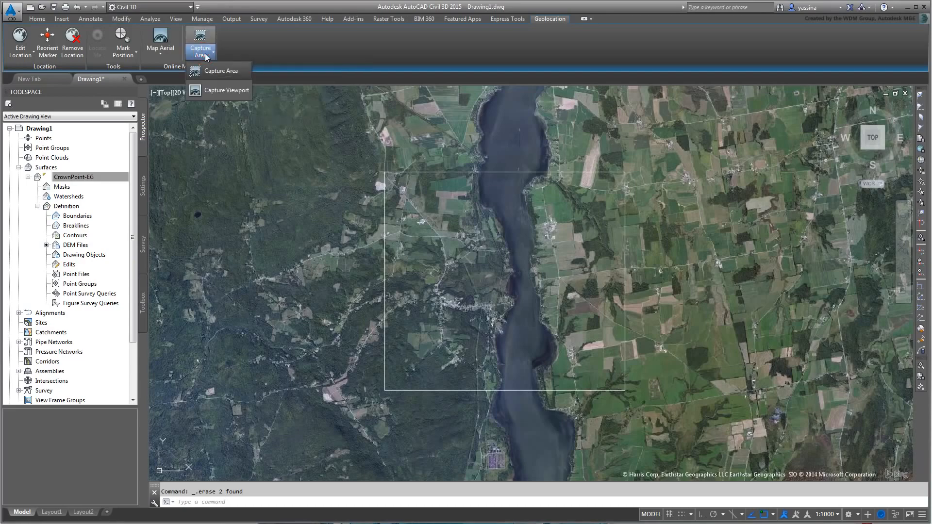
left_click(219, 68)
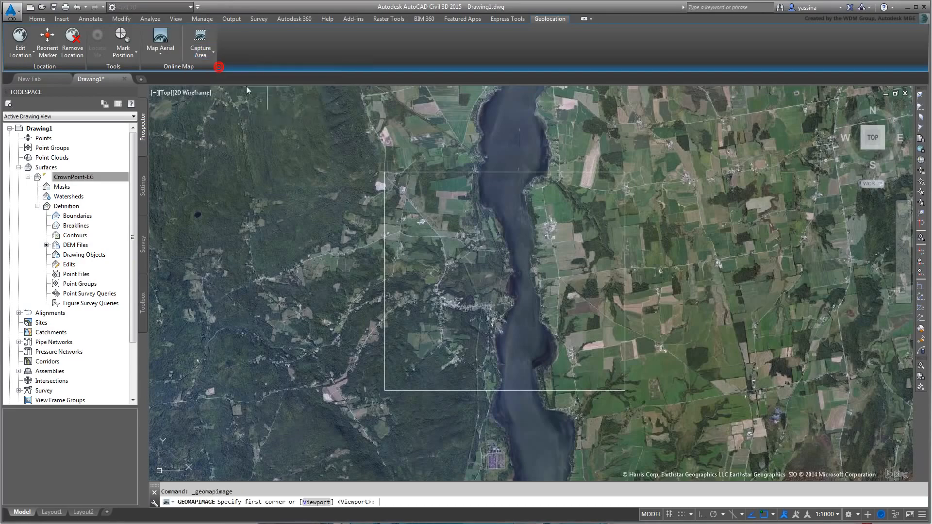
left_click(384, 171)
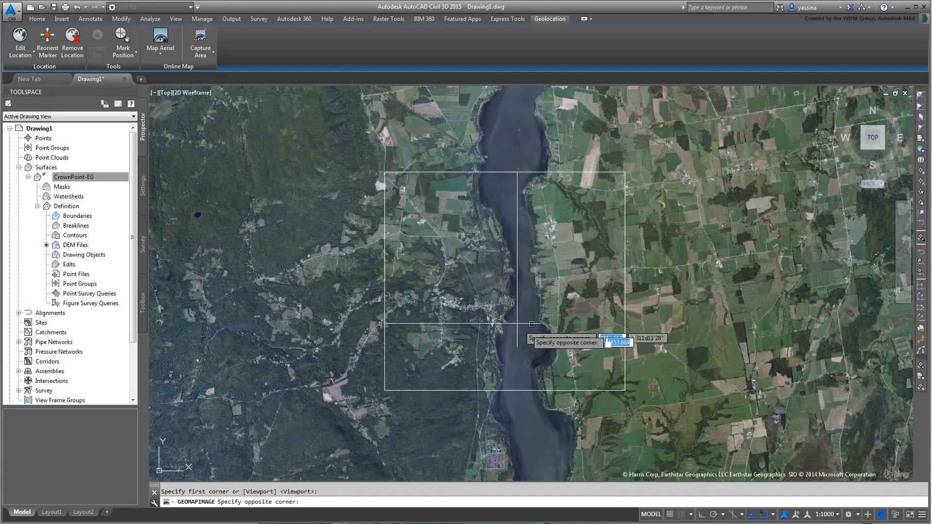
left_click(624, 390)
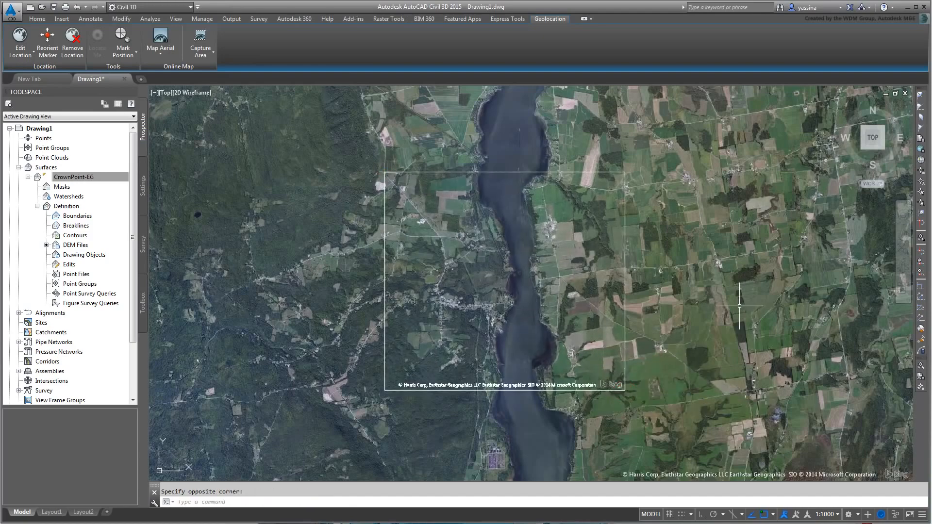
left_click(163, 57)
left_click(170, 130)
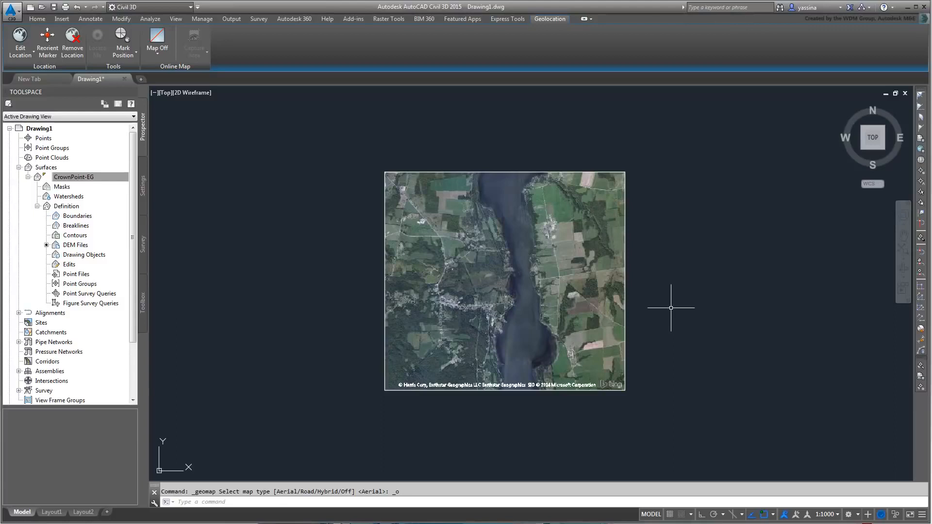
Step: Raise the captured map image's resolution from Fine to Very Fine
left_click(553, 390)
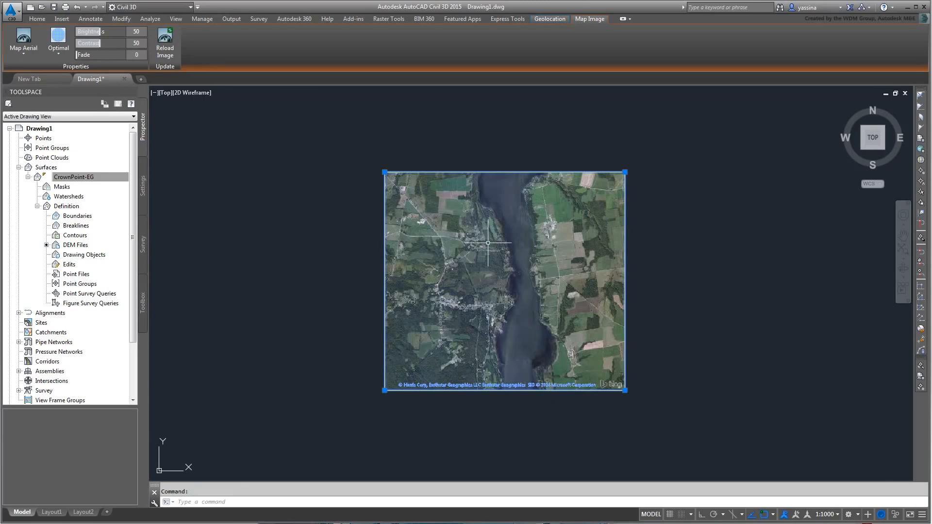
scroll(488, 242, "up", 4)
scroll(486, 244, "up", 3)
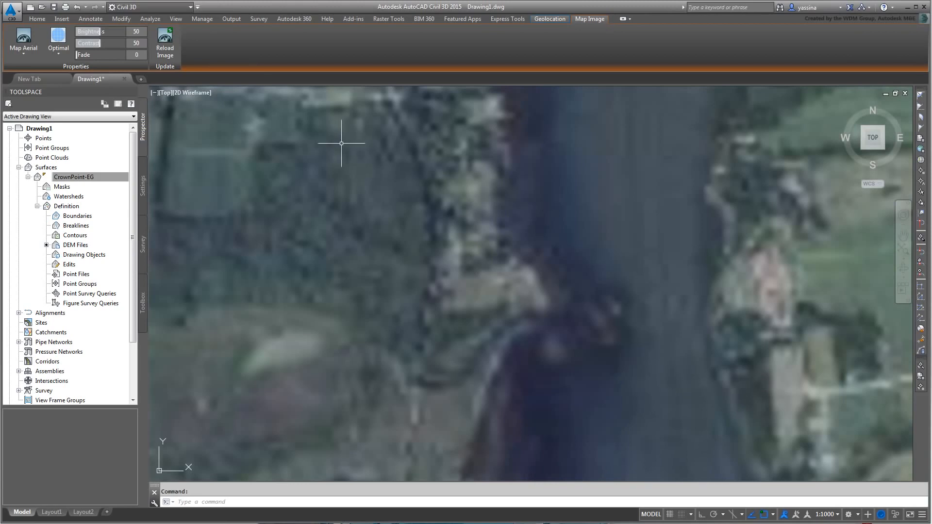
left_click(62, 51)
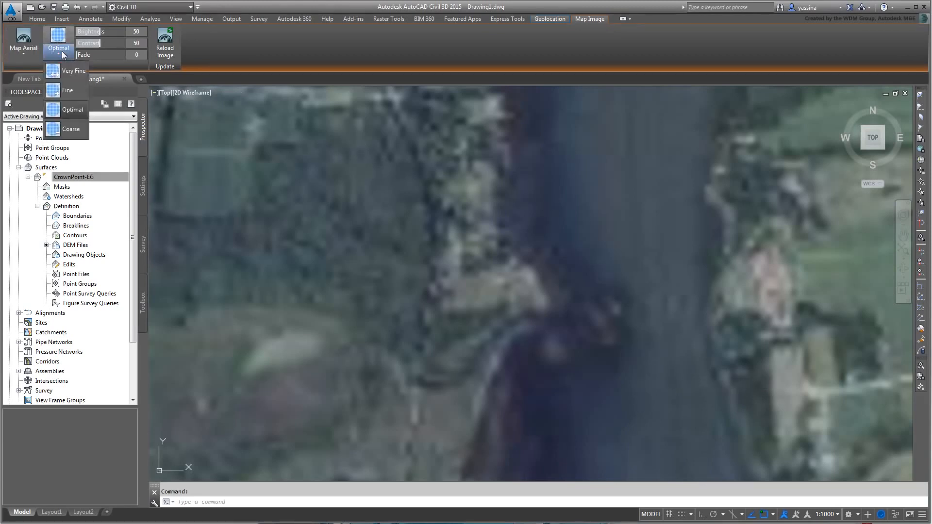
left_click(68, 90)
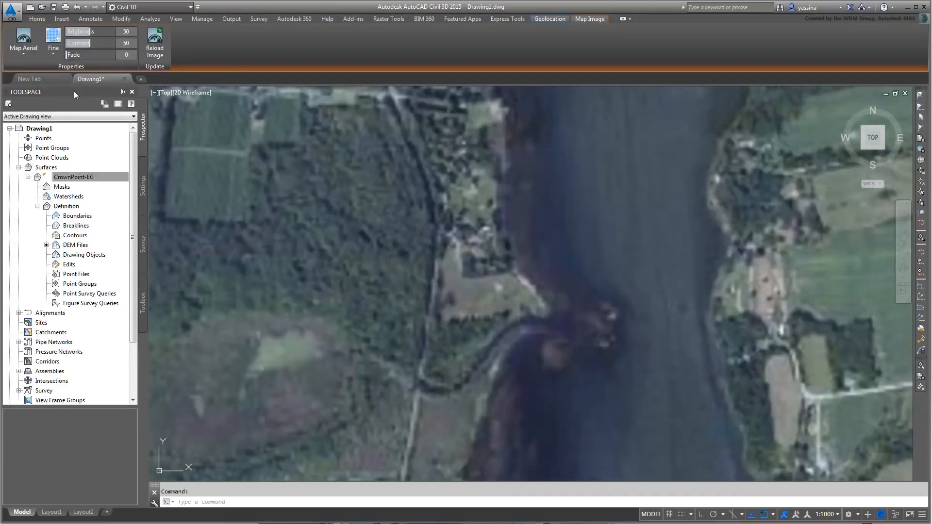
left_click(55, 53)
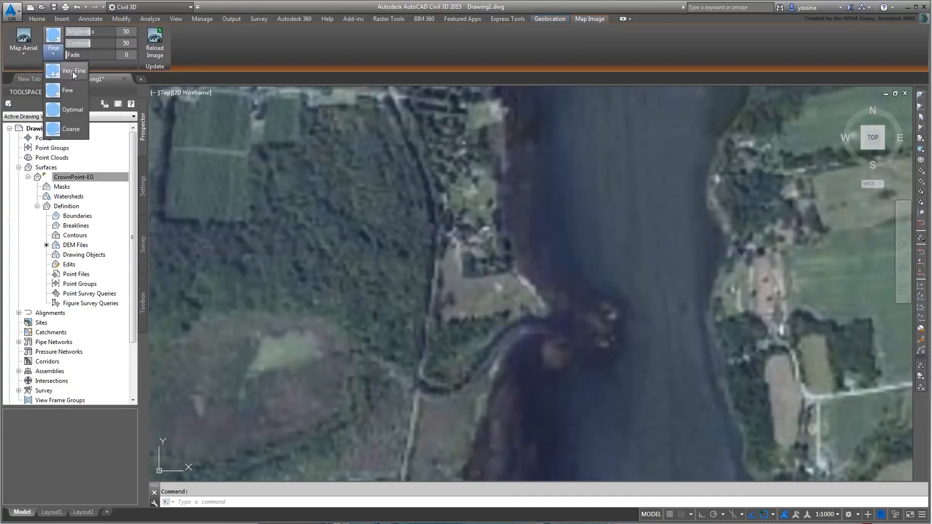
left_click(72, 71)
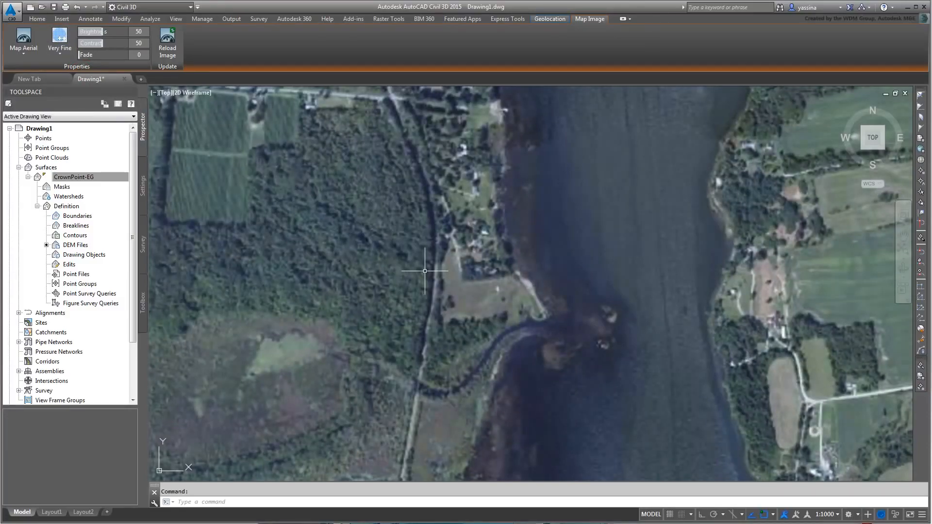
Step: Zoom out until the whole image shows and deselect it with Esc
scroll(424, 271, "down", 4)
scroll(454, 274, "down", 1)
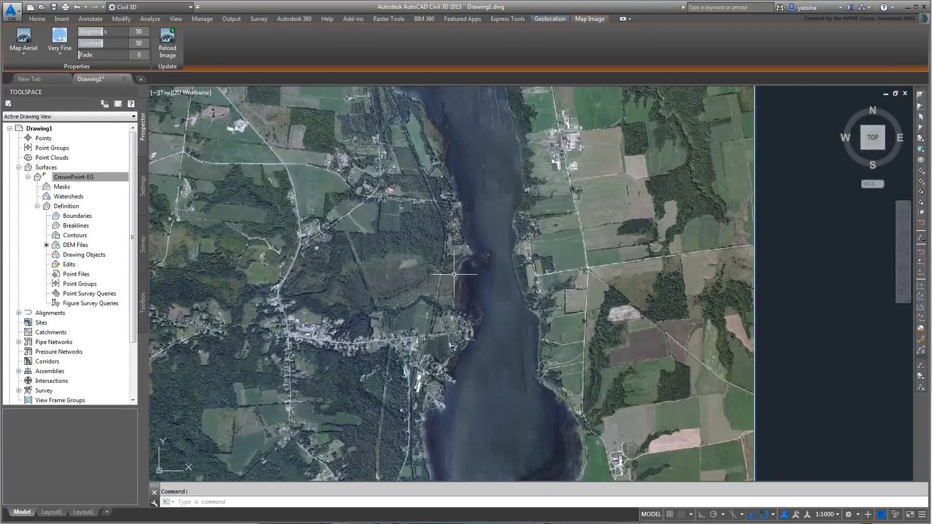
scroll(454, 274, "down", 2)
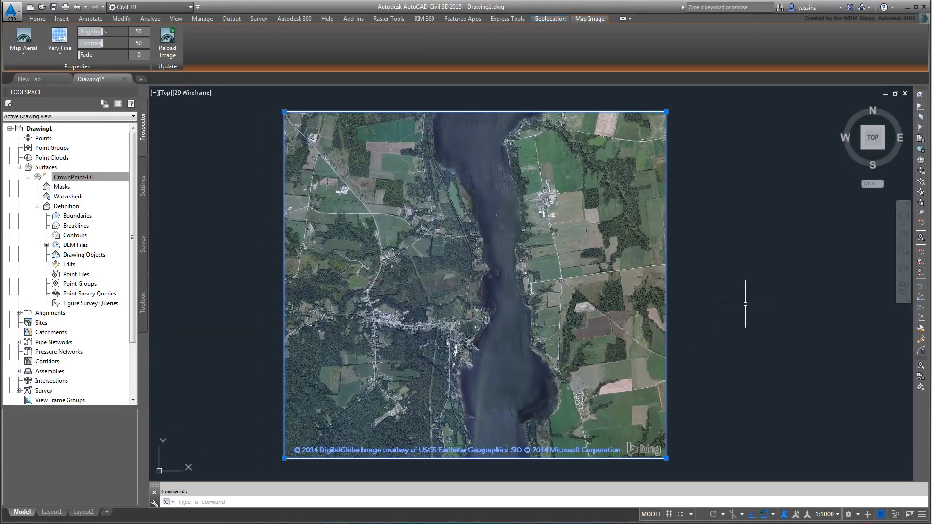
key("Escape")
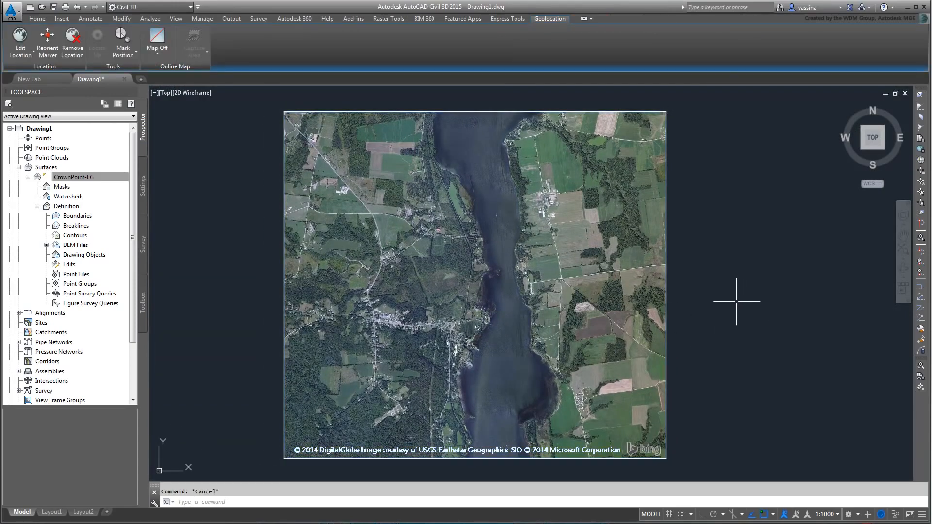
Step: Create a TIN surface named CVCP-EG with the Contours 2m and 10m (Background) style
left_click(52, 168)
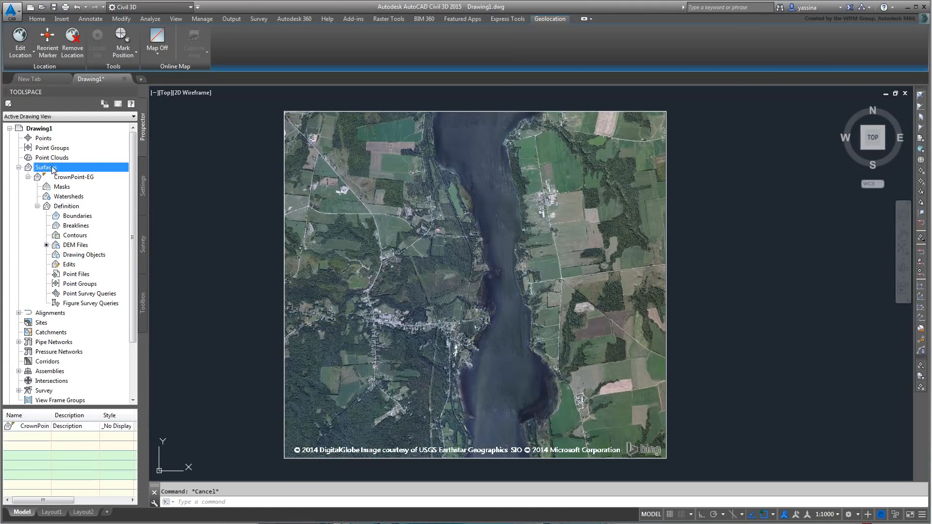
right_click(52, 167)
left_click(85, 171)
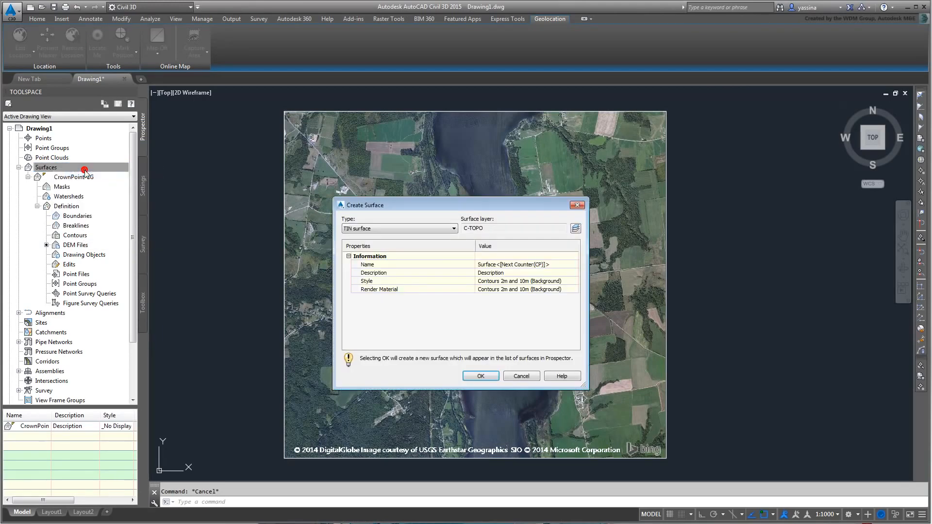
left_click(553, 266)
type("CVCP-EG")
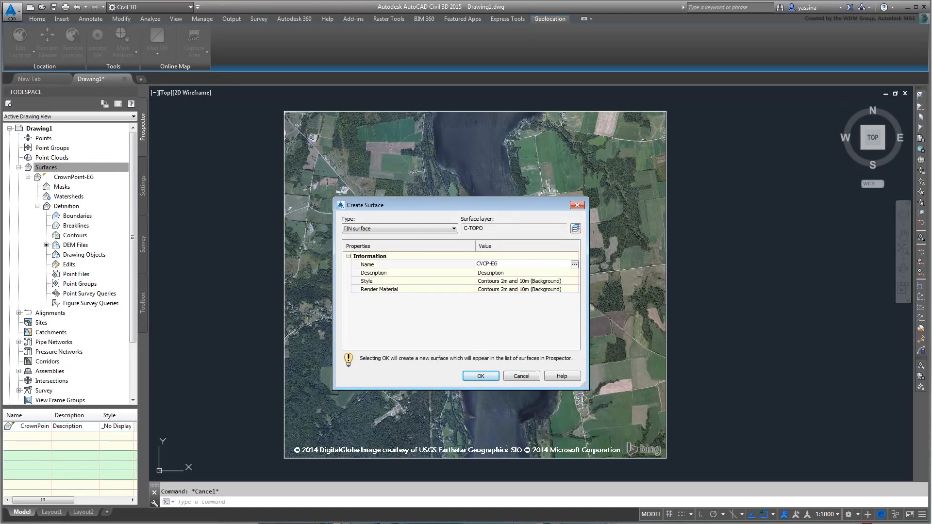
key("Return")
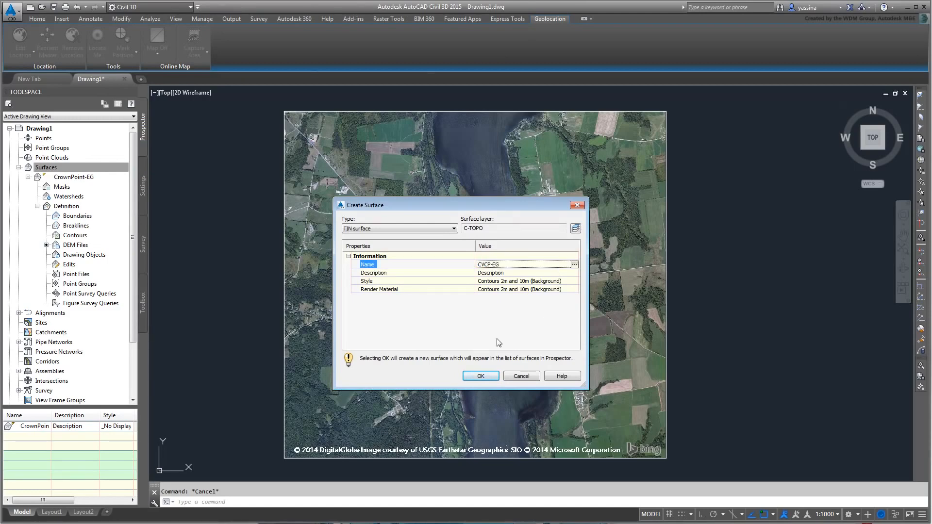
left_click(481, 376)
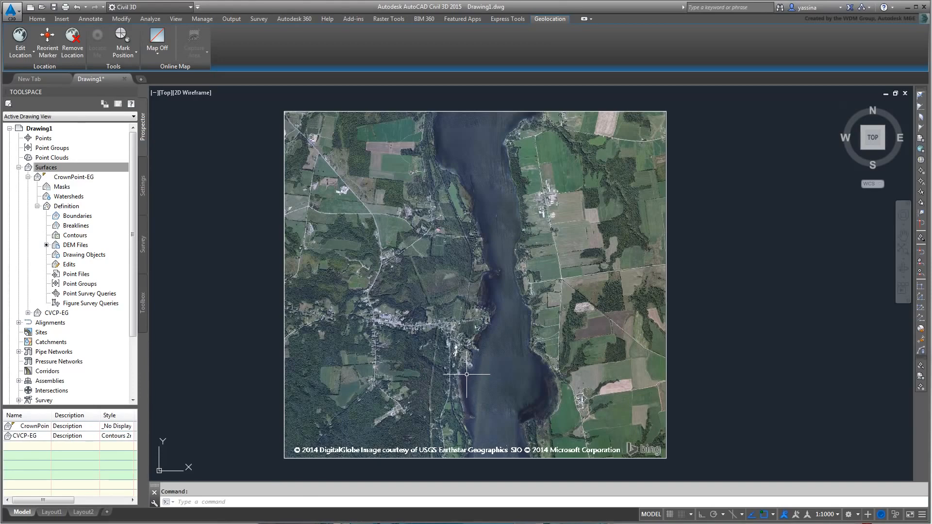
Step: Paste the CrownPoint-EG surface into CVCP-EG through its Definition Edits
left_click(27, 313)
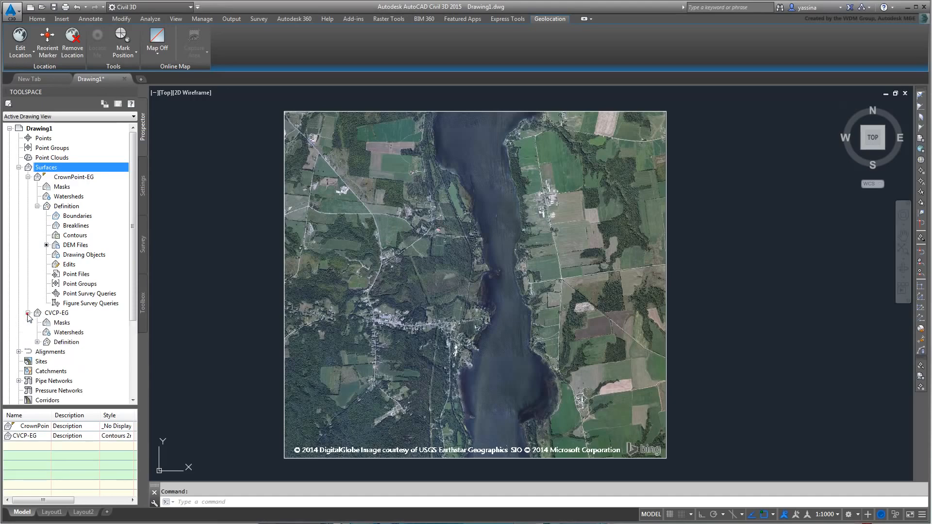
left_click(37, 342)
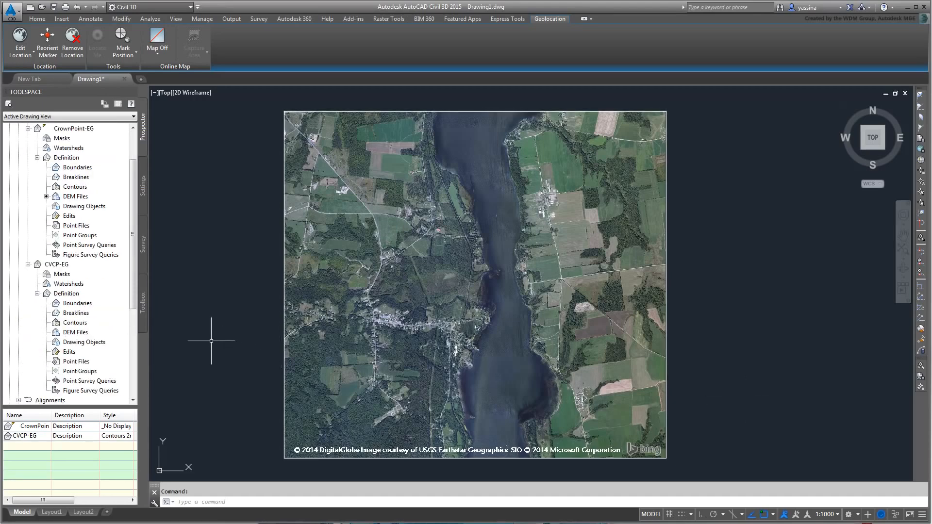
right_click(69, 353)
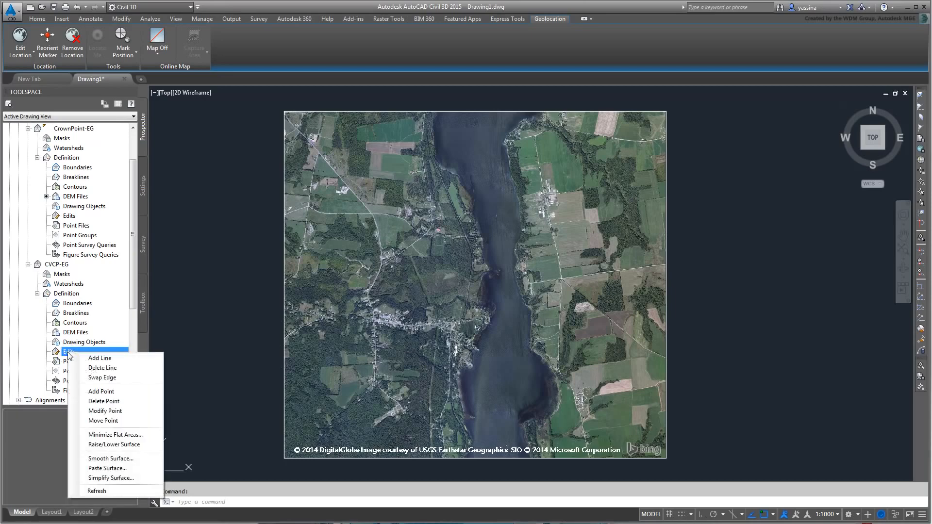
left_click(111, 468)
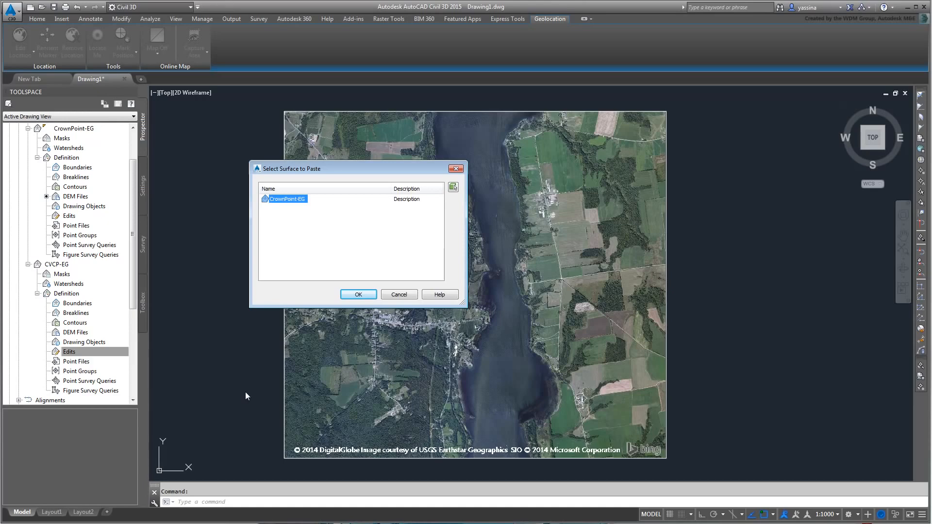
left_click(355, 294)
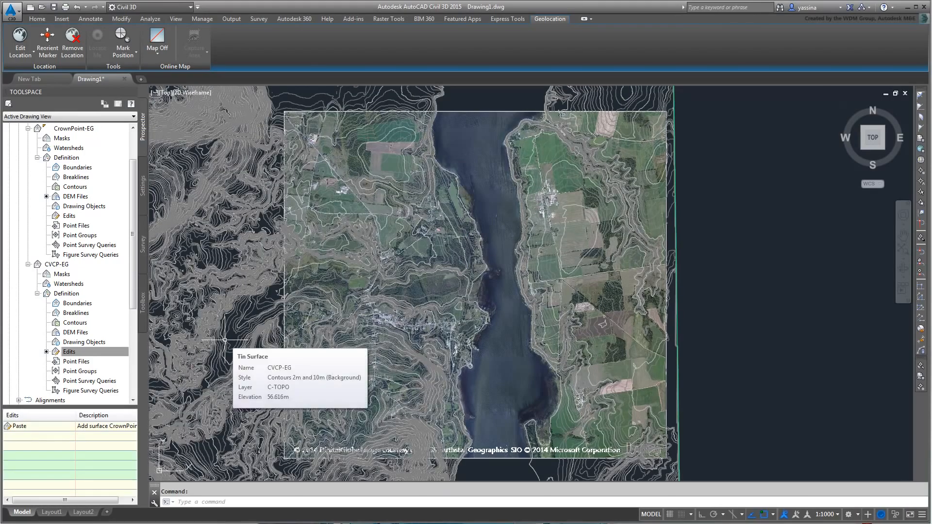
scroll(291, 301, "down", 3)
scroll(283, 304, "up", 1)
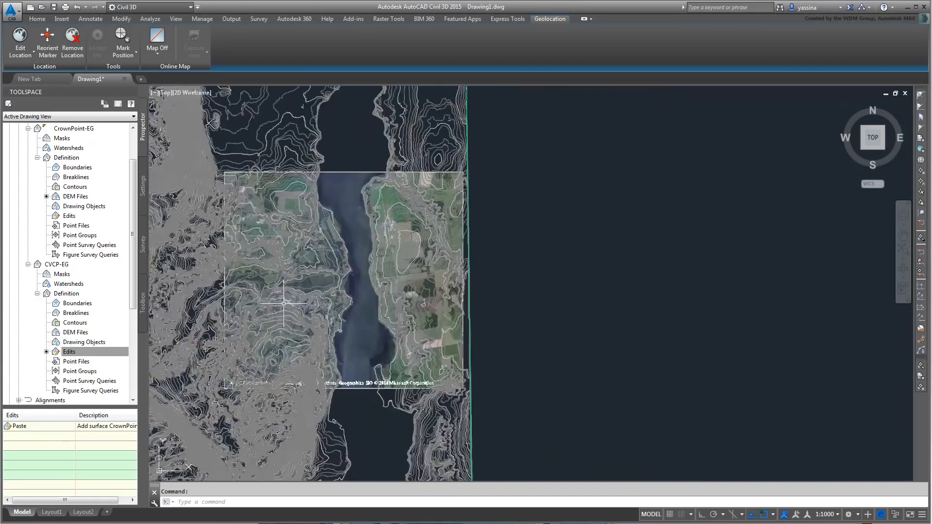
scroll(284, 303, "up", 2)
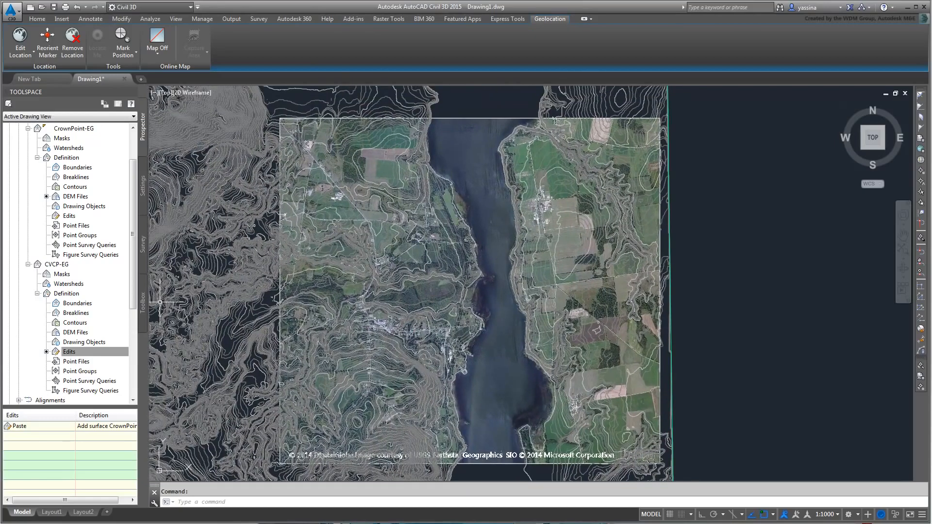
right_click(74, 305)
Step: Add an outer boundary named Crop to CVCP-EG using the aerial image frame
left_click(95, 311)
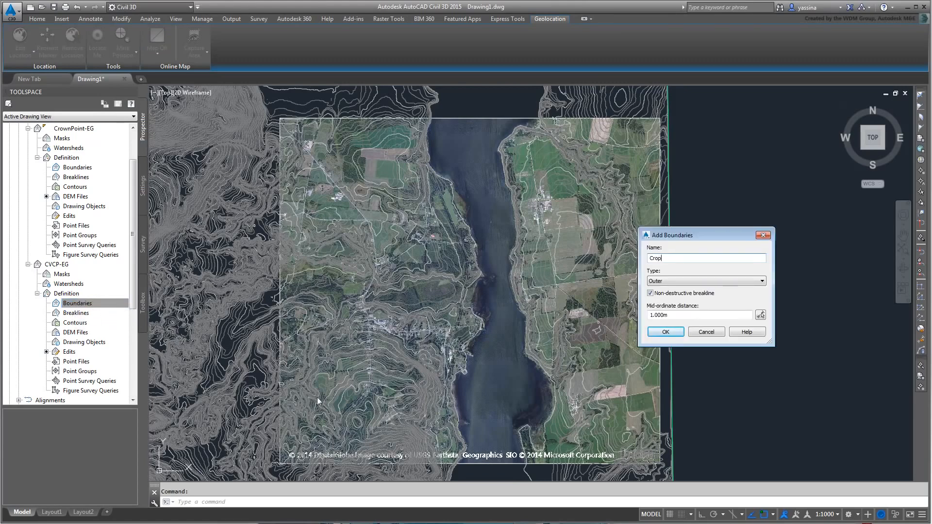
left_click(665, 332)
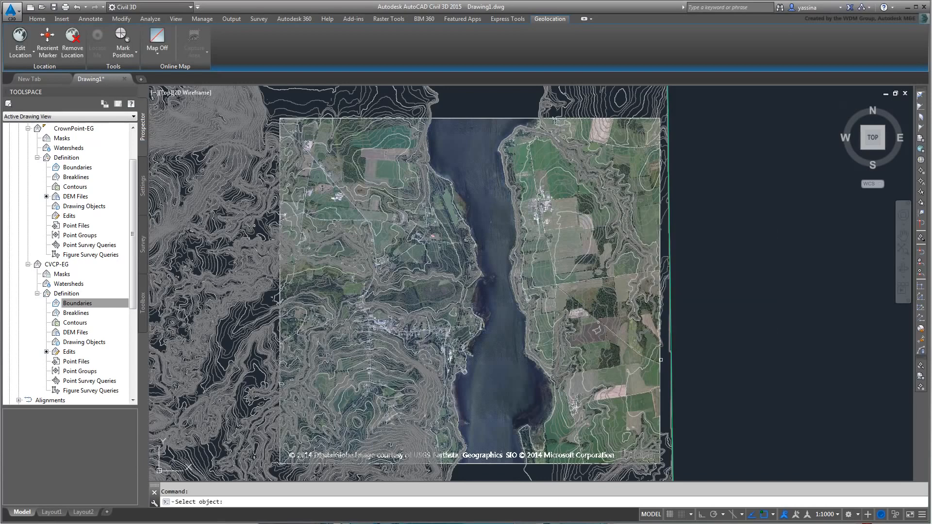
left_click(659, 359)
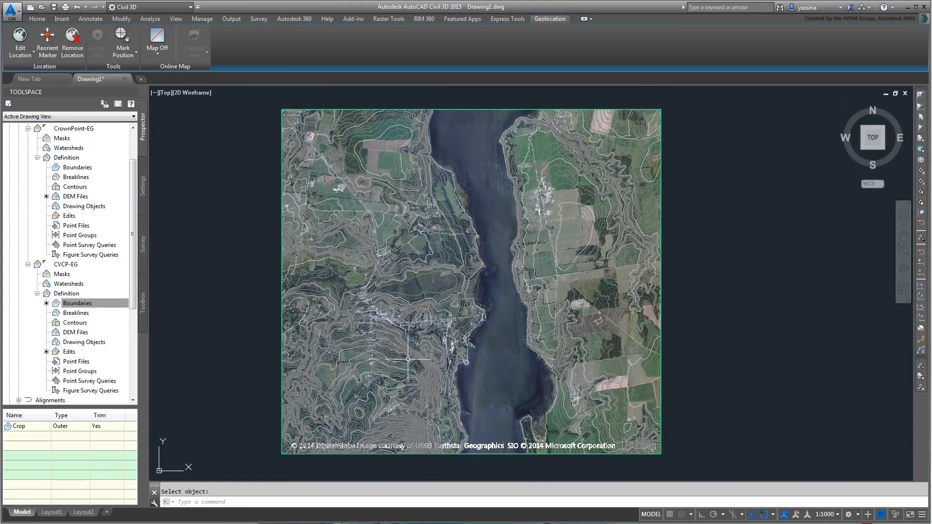
left_click(406, 363)
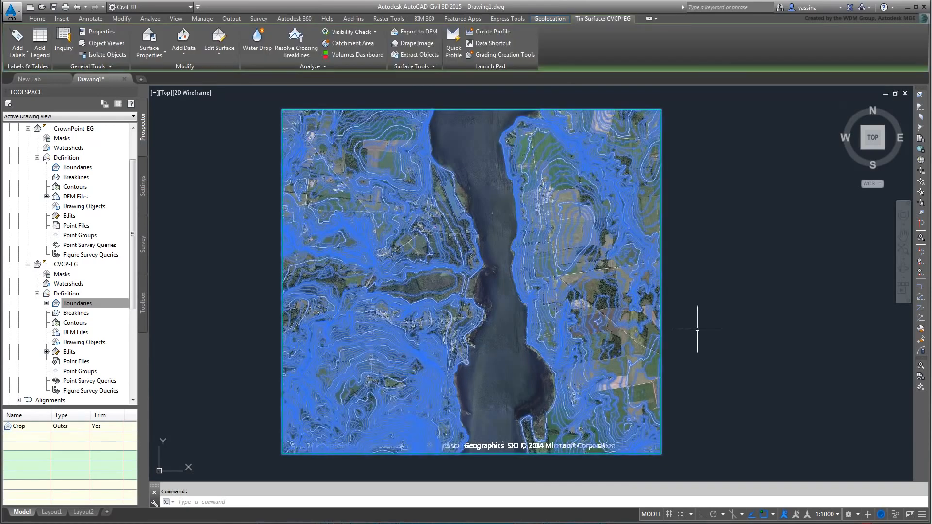
key("Escape")
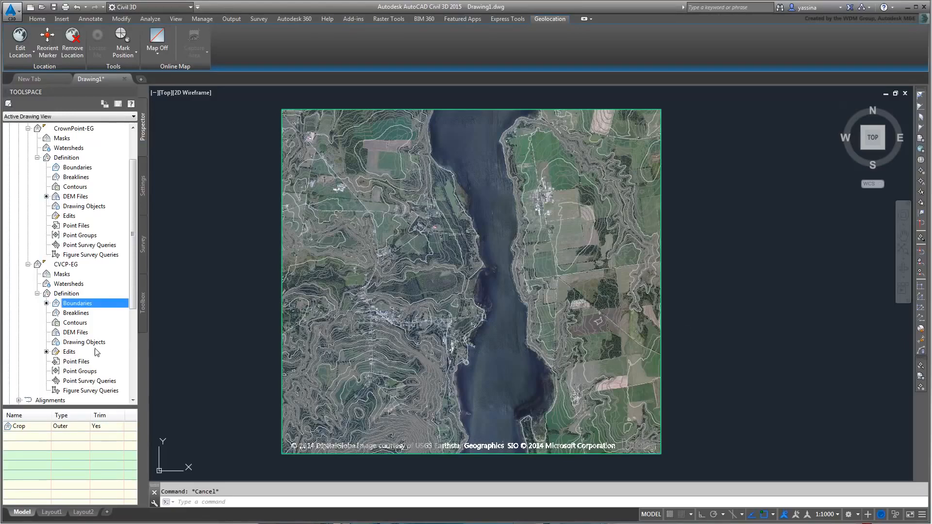
Step: Simplify CVCP-EG by removing 50% of its points and apply it
right_click(69, 352)
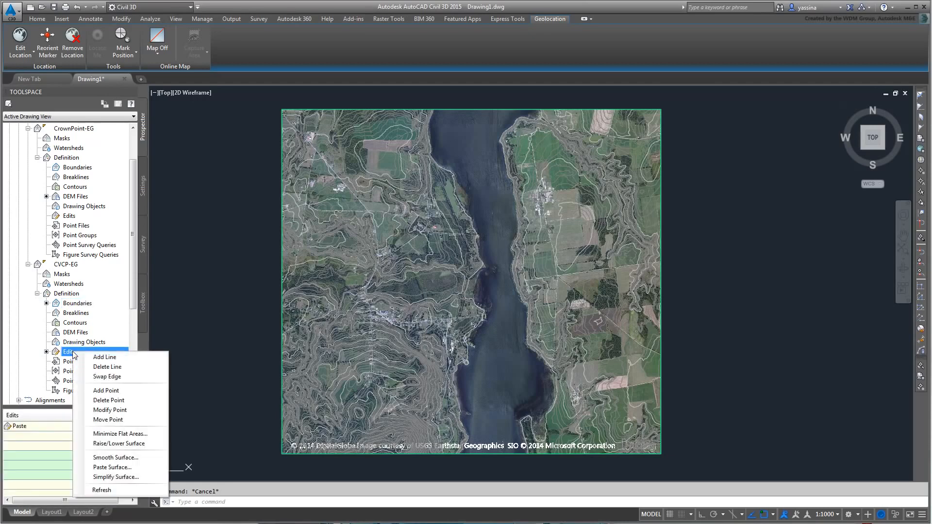
left_click(109, 477)
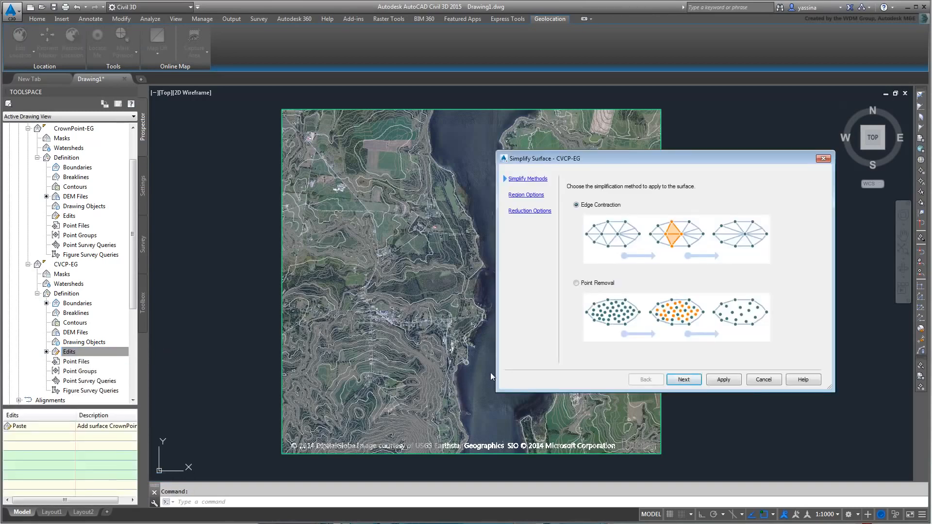
left_click(683, 379)
left_click(683, 380)
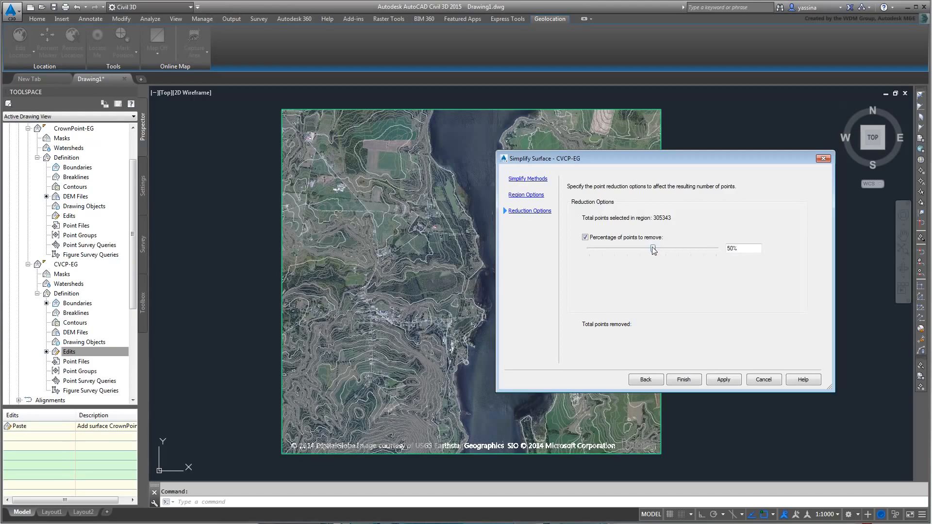
mouse_move(653, 249)
left_mouse_down()
mouse_move(632, 253)
mouse_move(653, 257)
left_mouse_up()
left_click(723, 380)
Step: Finish the simplification once 152671 points have been removed
left_click(684, 380)
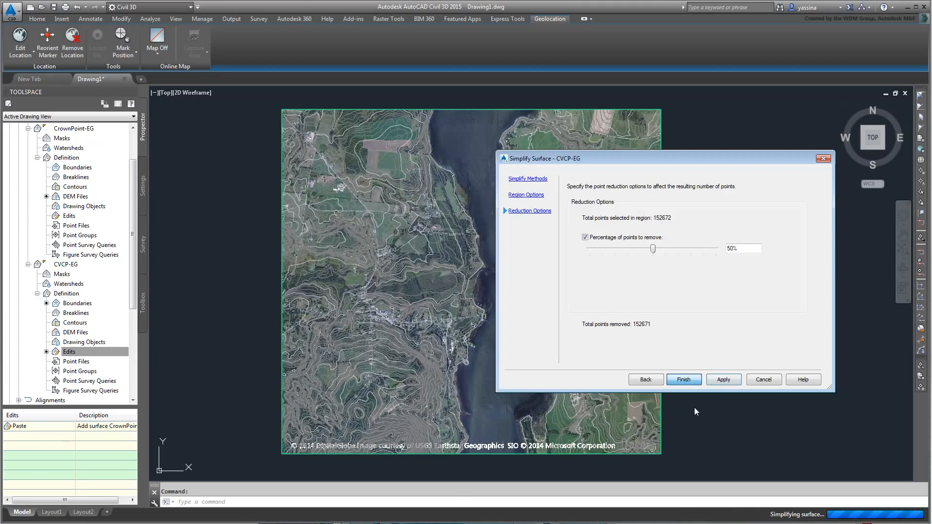